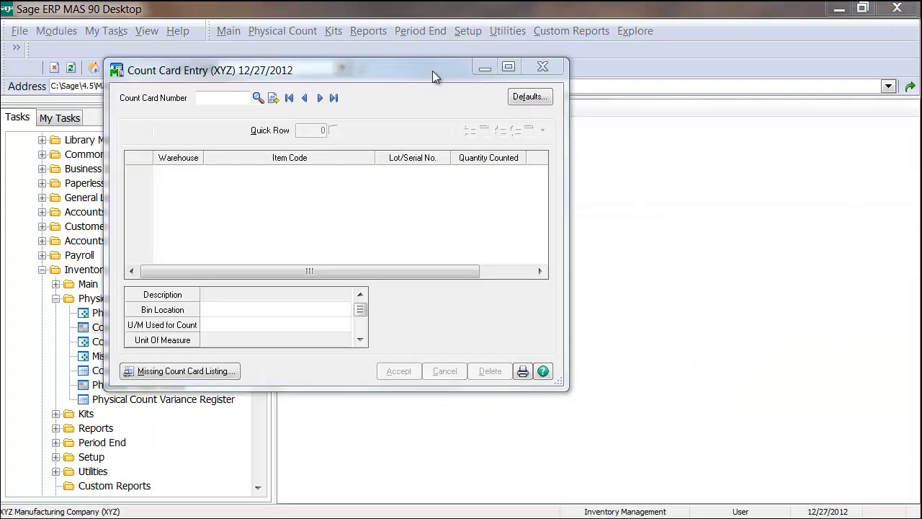
drag(432, 71, 461, 83)
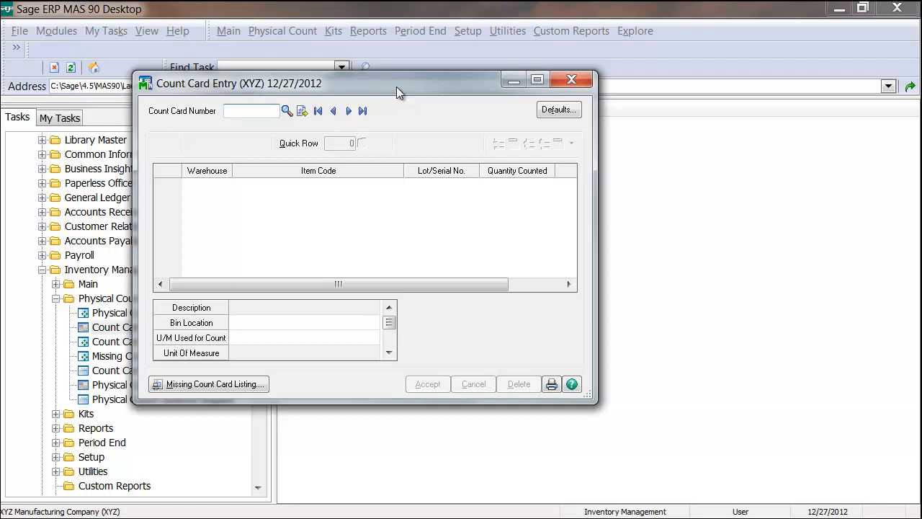
drag(397, 85, 405, 84)
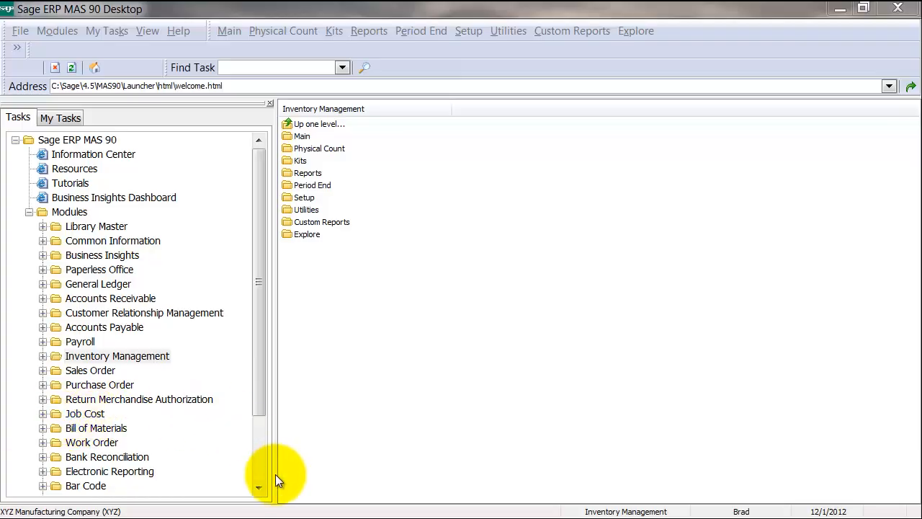
- Open User-Defined Field and Table Maintenance from the Custom Office module's main tasks
click(259, 476)
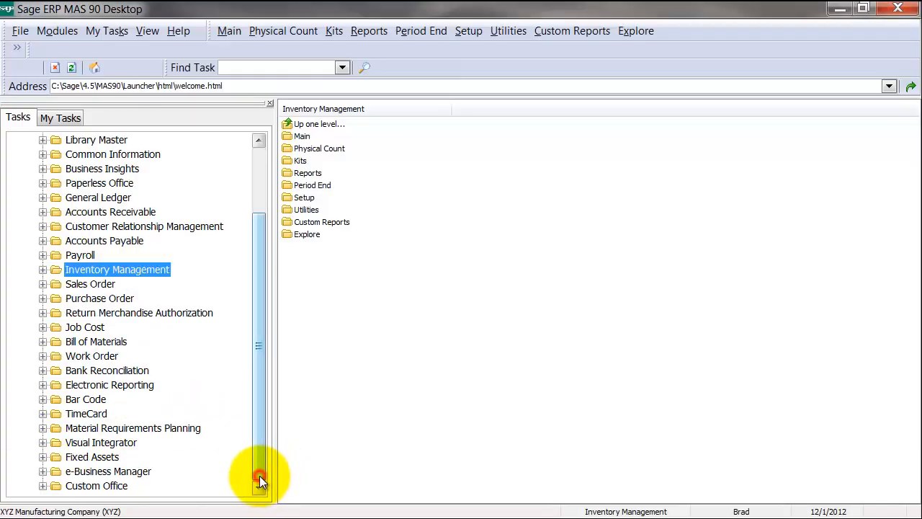
click(43, 486)
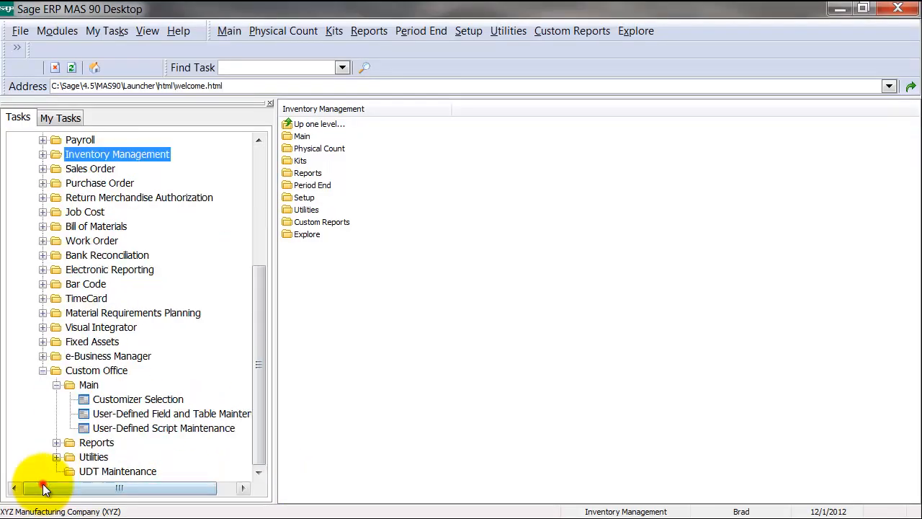
click(198, 416)
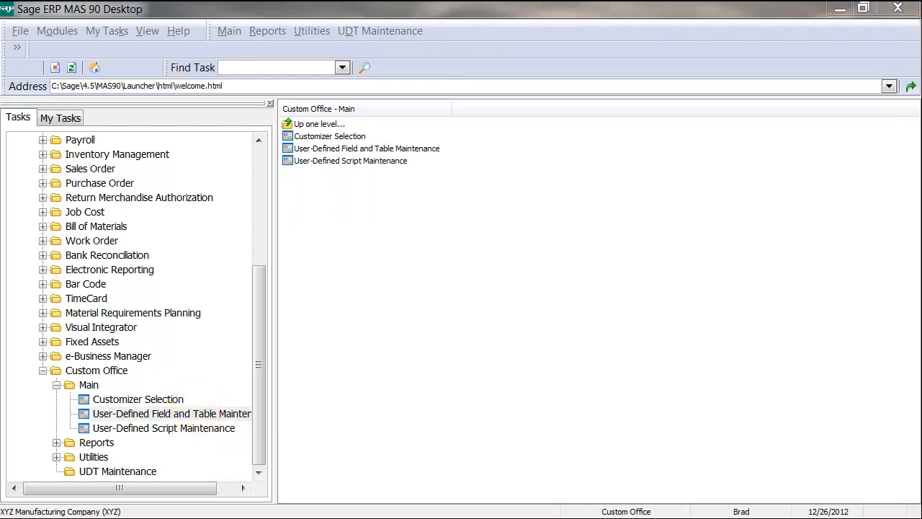
drag(62, 175, 540, 36)
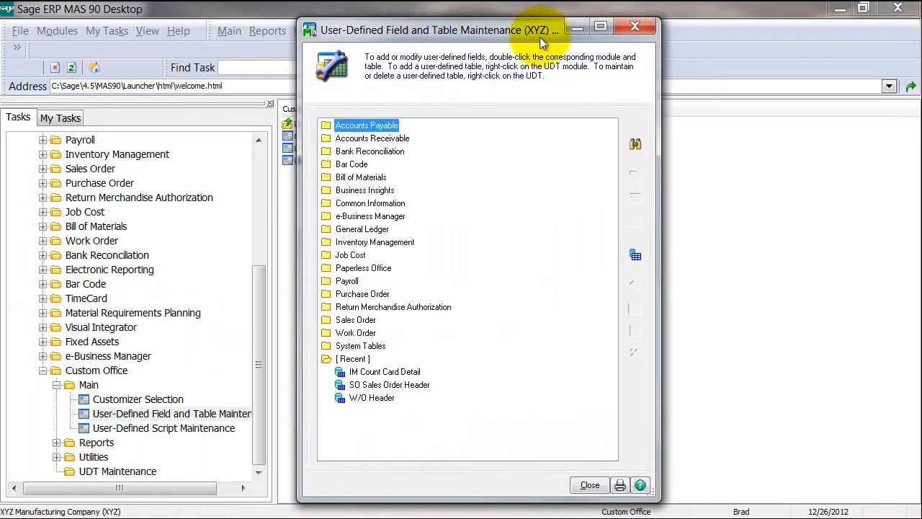
- Open the user-defined fields of the IM Count Card Detail table in the Inventory Management module for editing
double_click(328, 243)
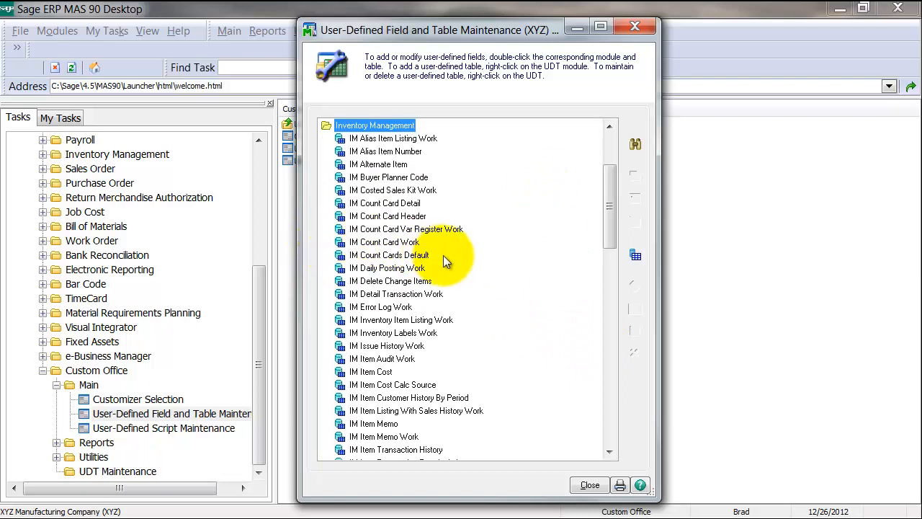
click(405, 204)
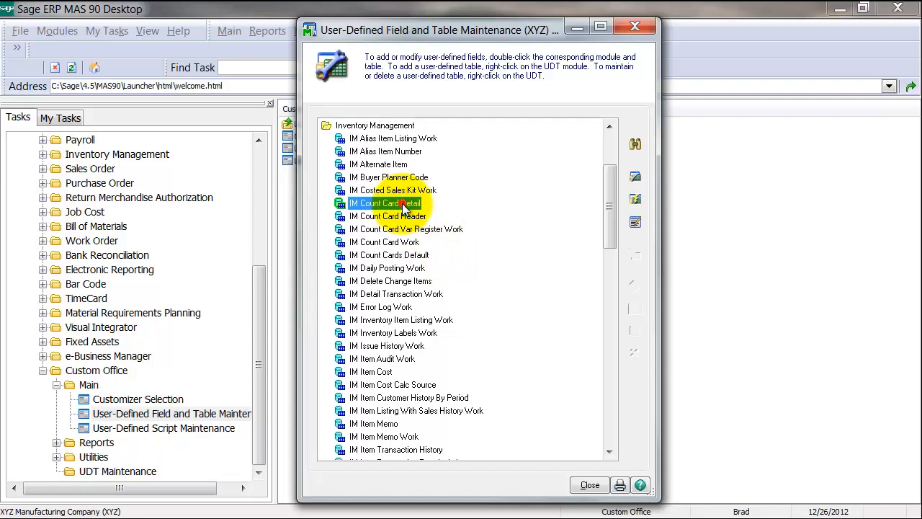
right_click(404, 204)
click(429, 214)
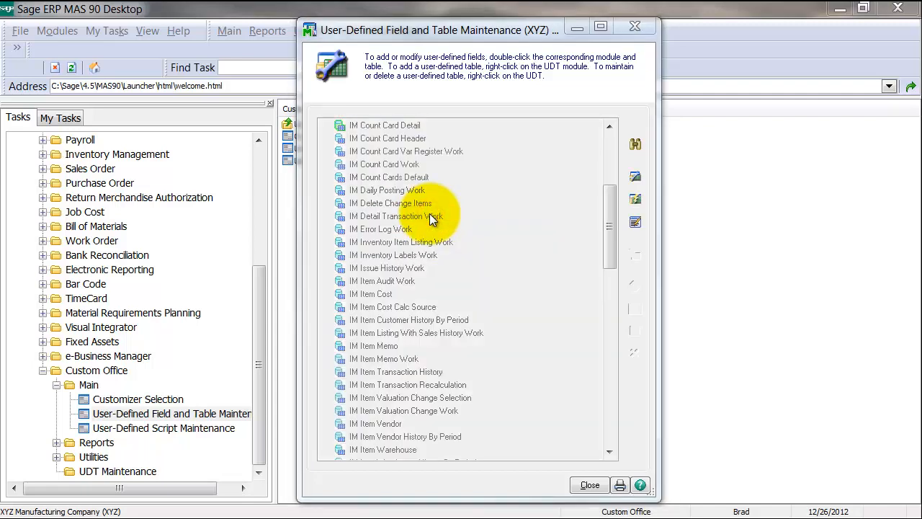
drag(371, 186, 408, 169)
- Add a manual-entry user-defined field named TAG NUMBER to the IM Count Card Detail table
click(518, 261)
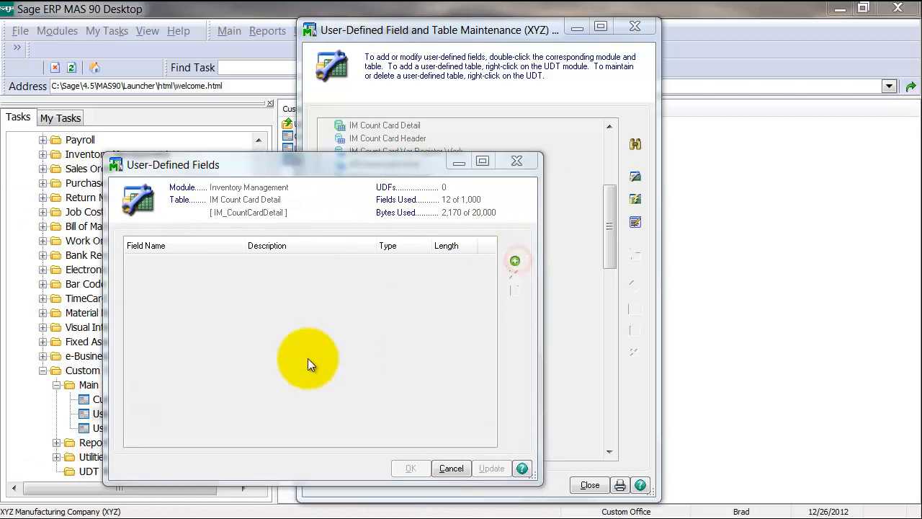
drag(119, 226, 273, 237)
text(TA)
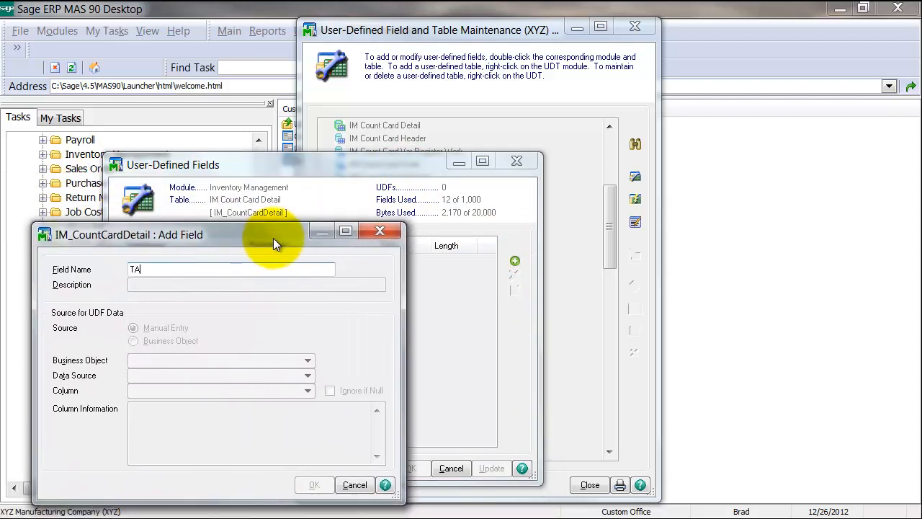
text(G NUMBER)
key(Tab)
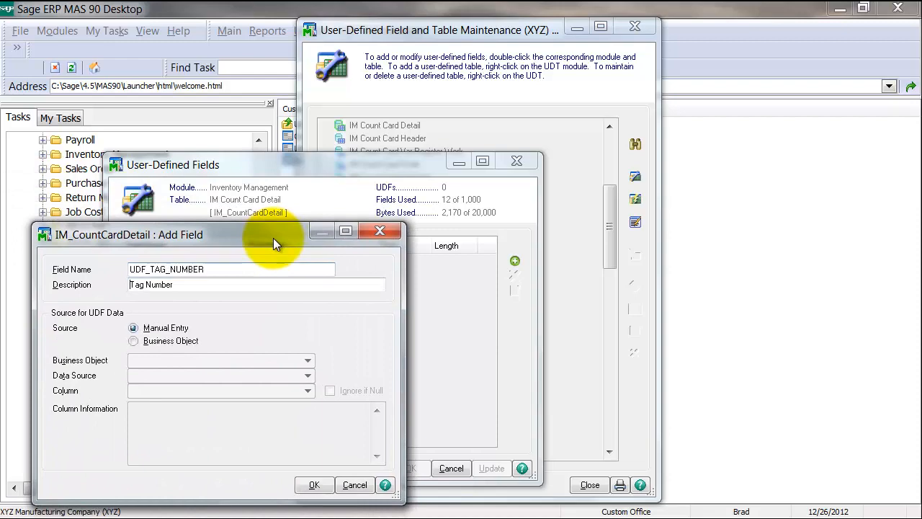
click(311, 485)
drag(289, 113, 587, 97)
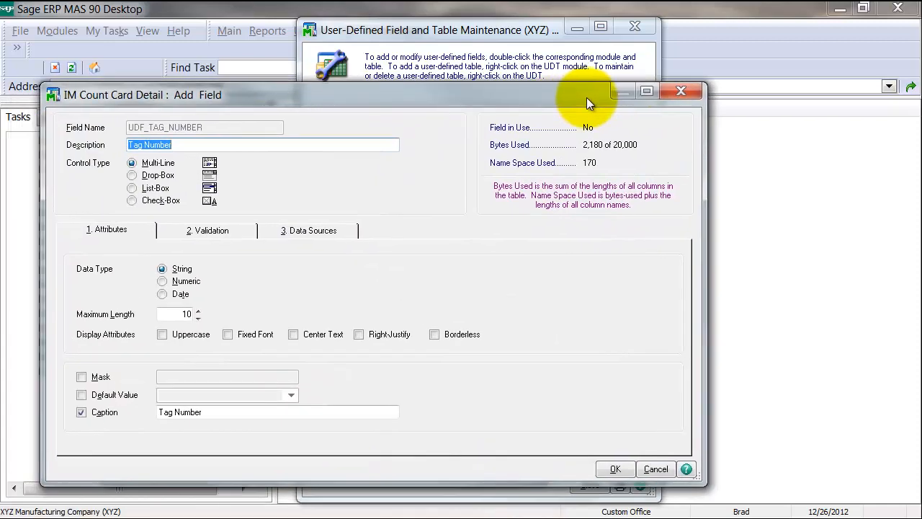
- Make the Tag Number field numeric and set its mask to #,###,##0
click(164, 281)
click(216, 377)
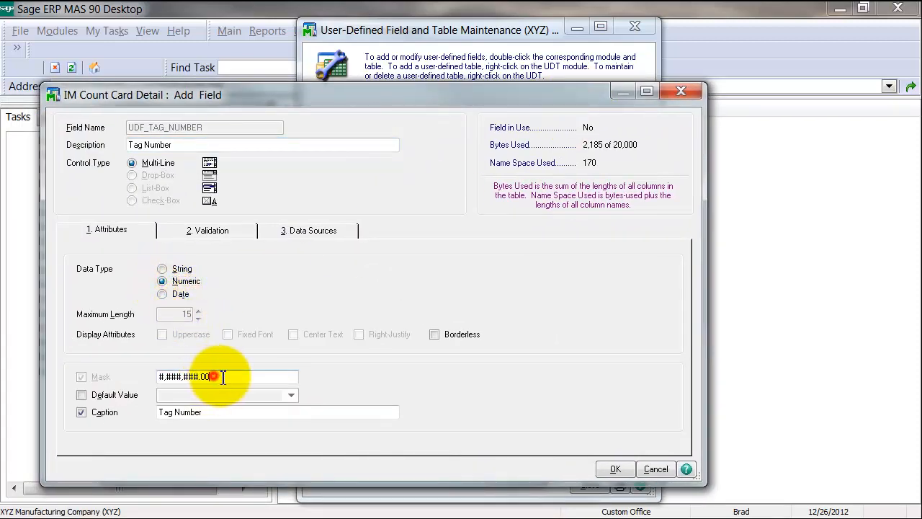
key(BackSpace)
key(BackSpace)
key(BackSpace)
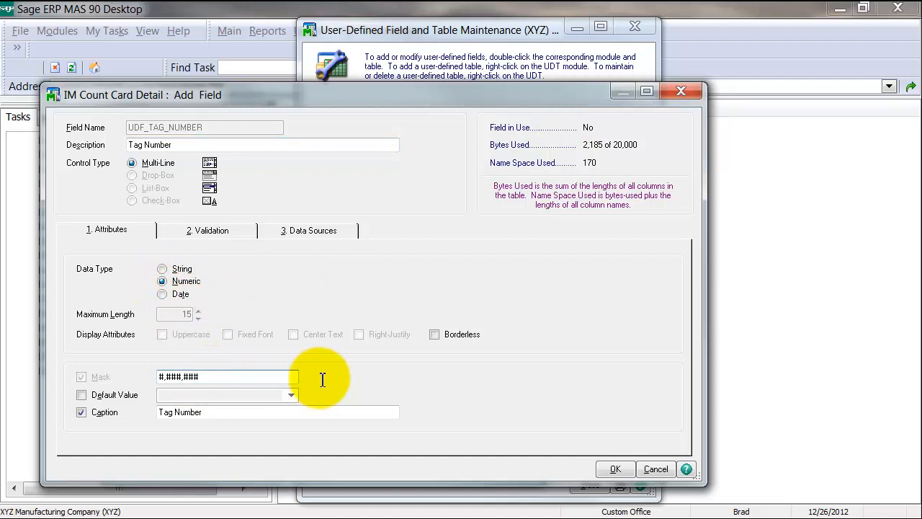
key(BackSpace)
text(0)
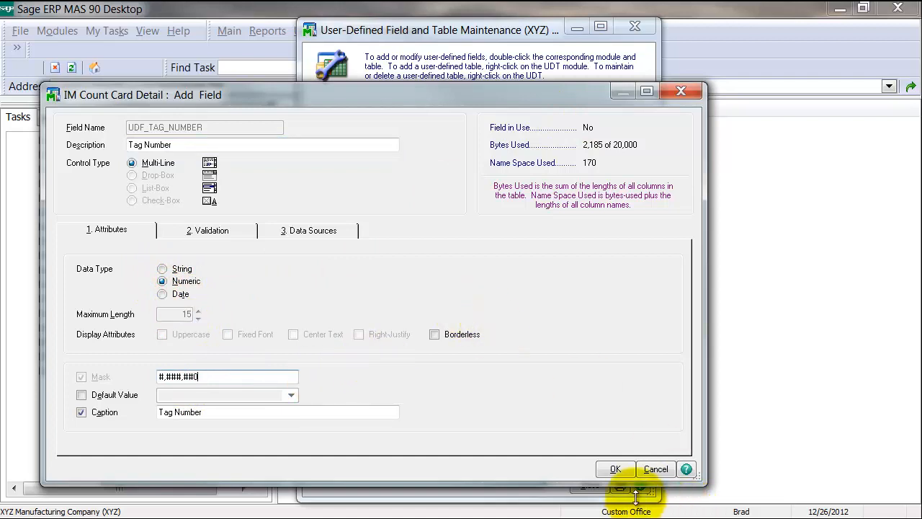
- Validate the Tag Number field against a range of 0 through 9999999 and accept the new field
click(221, 231)
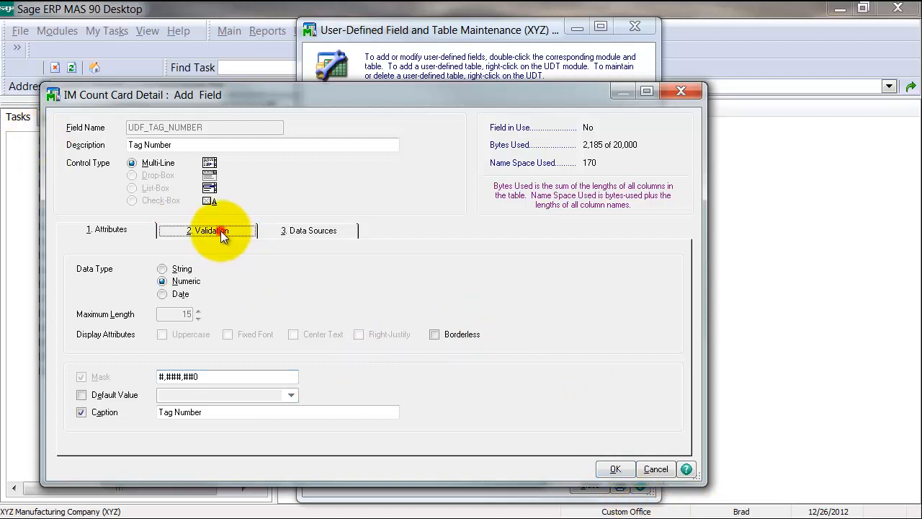
click(173, 281)
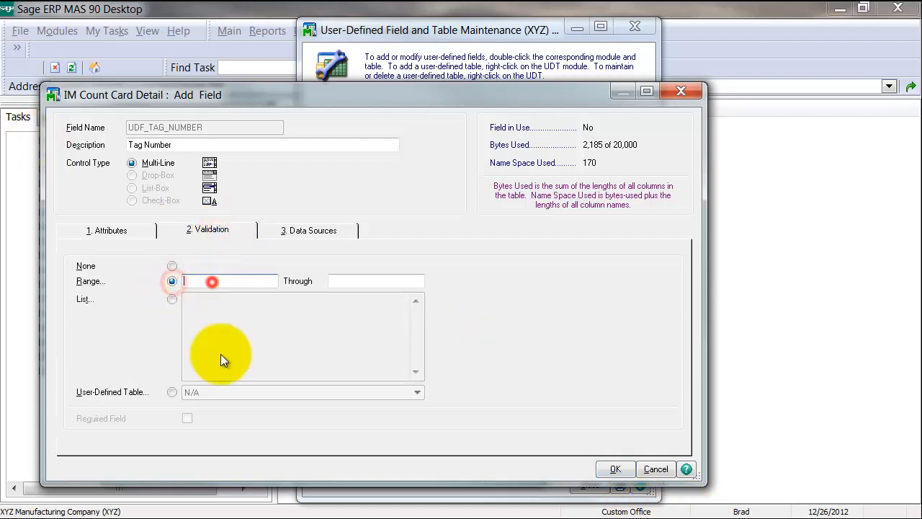
text(999)
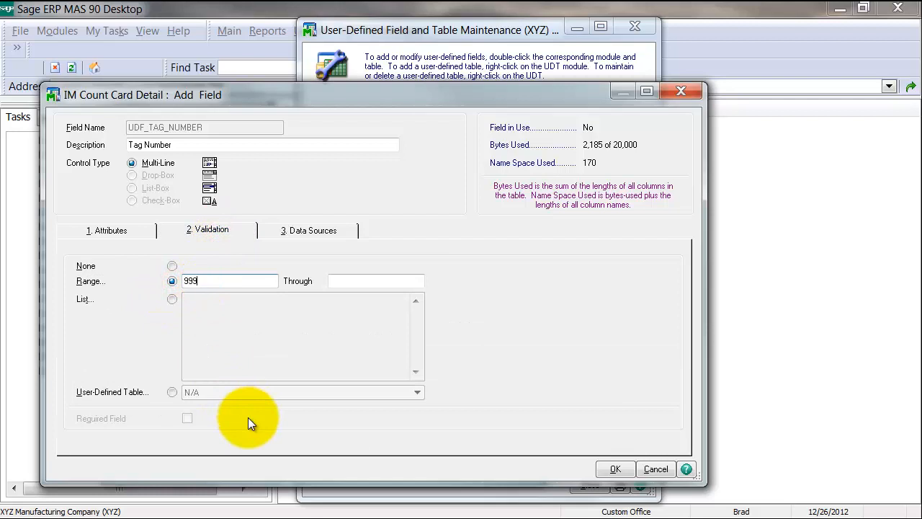
text(9999)
key(Tab)
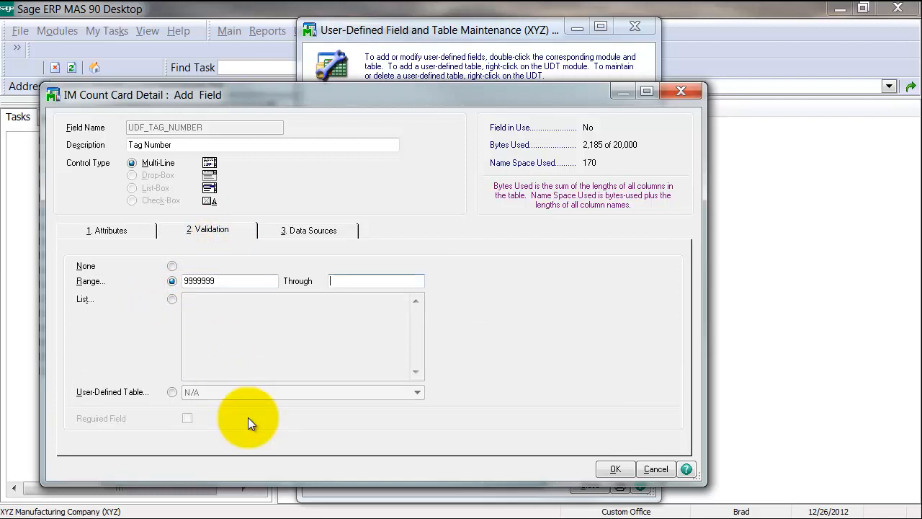
key(shift+Tab)
key(ctrl+c)
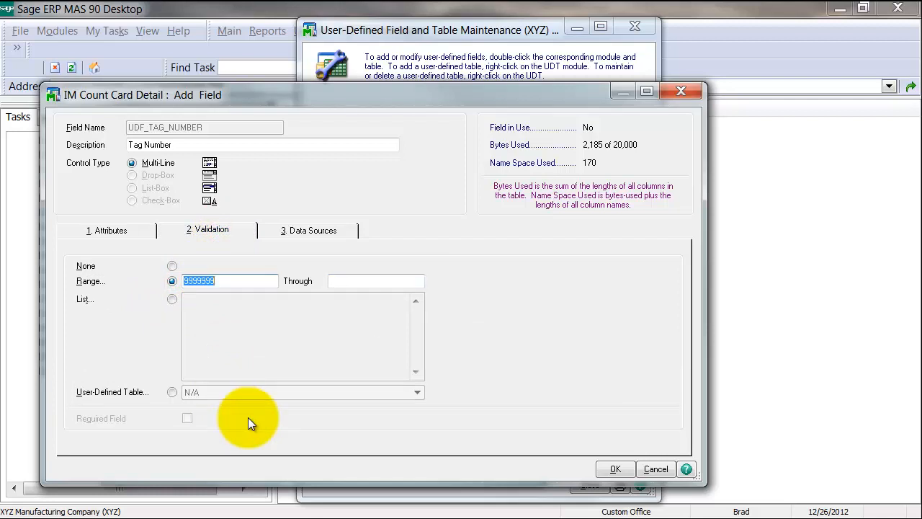
text(0)
key(Tab)
key(ctrl+v)
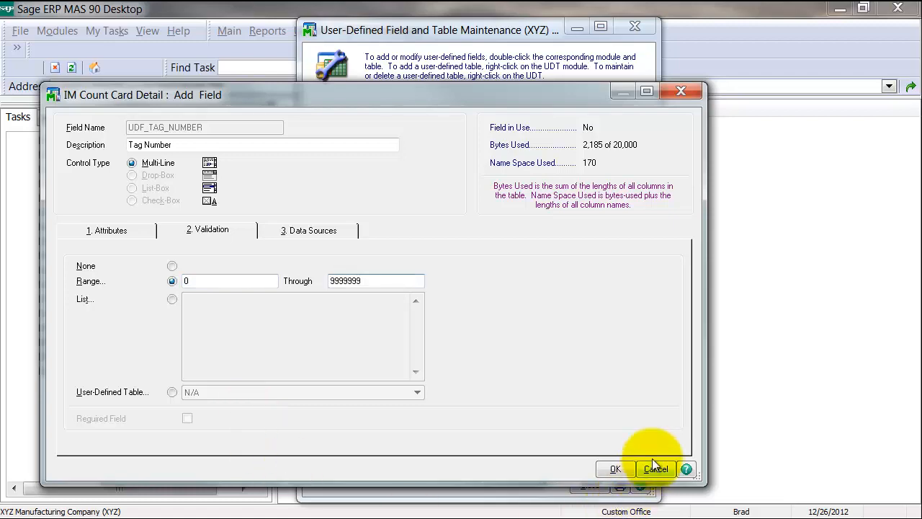
click(617, 468)
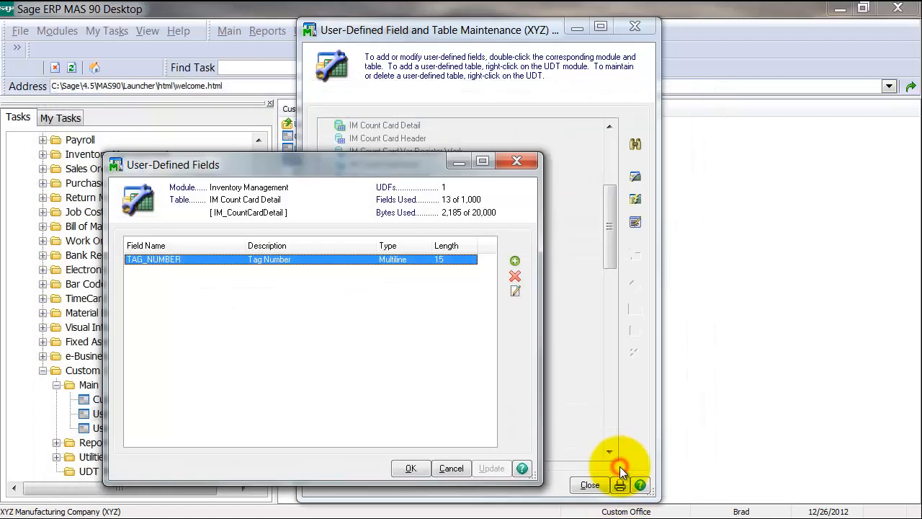
- Add a manual-entry field named BIN_LOCATION to the table, accepting the default multi-line string attributes
click(516, 261)
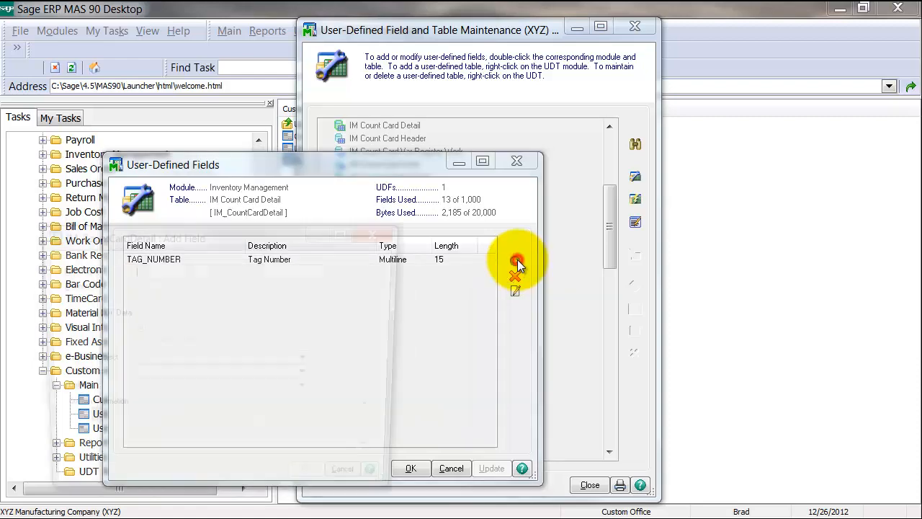
text(BIN)
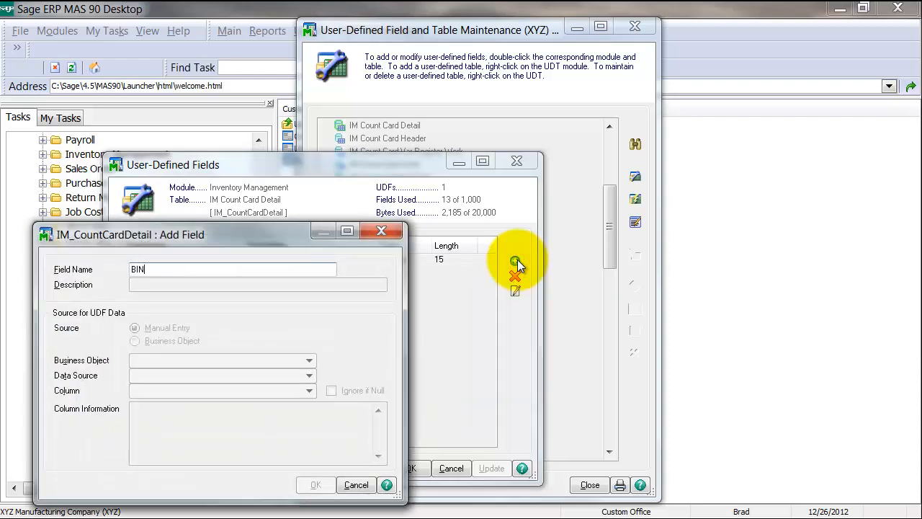
text(_LOCATION)
key(Tab)
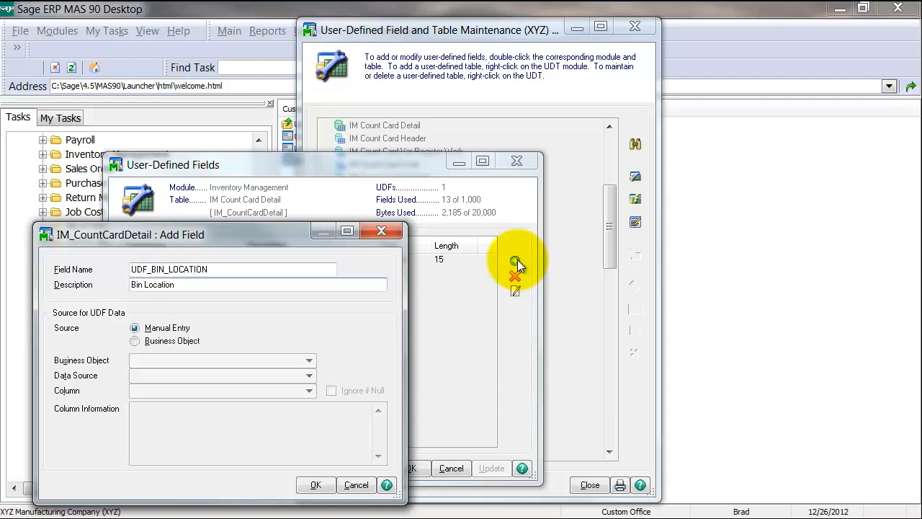
click(315, 485)
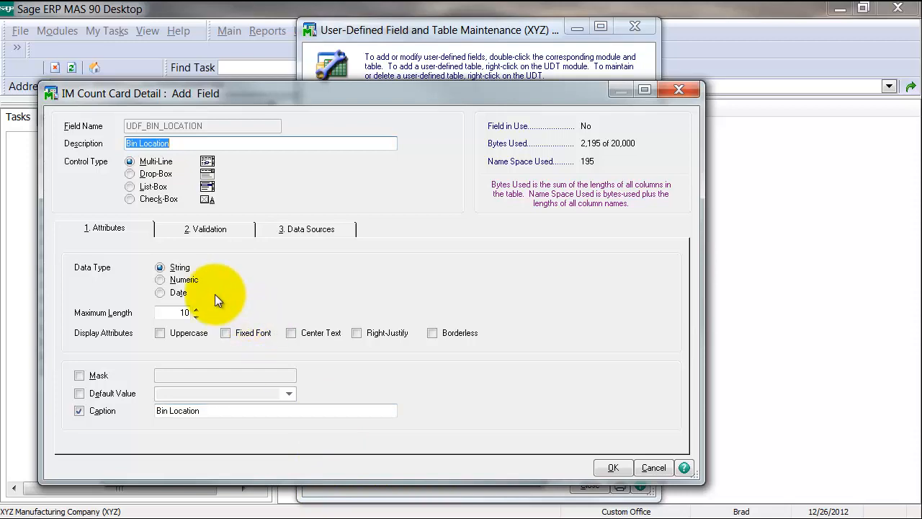
click(613, 468)
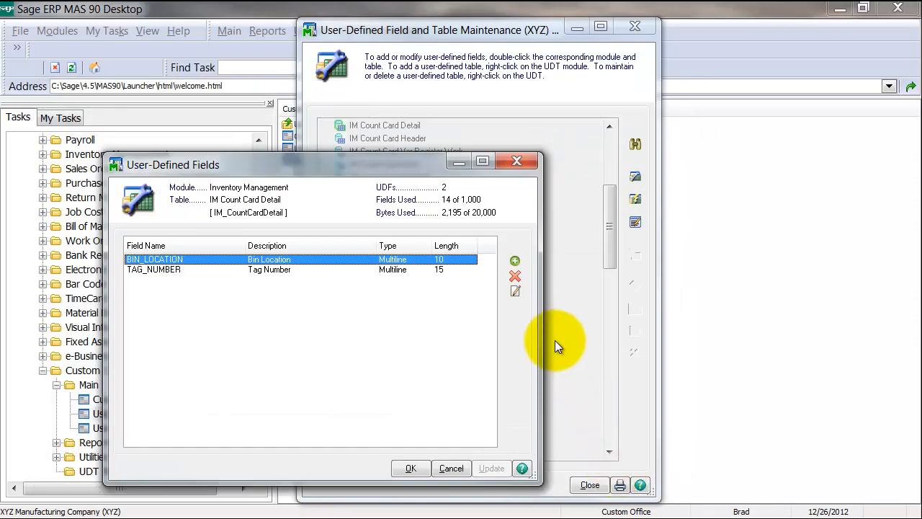
- Add a manual-entry user-defined field named COUNTED BY to the IM Count Card Detail table
click(515, 264)
text(COUNTED)
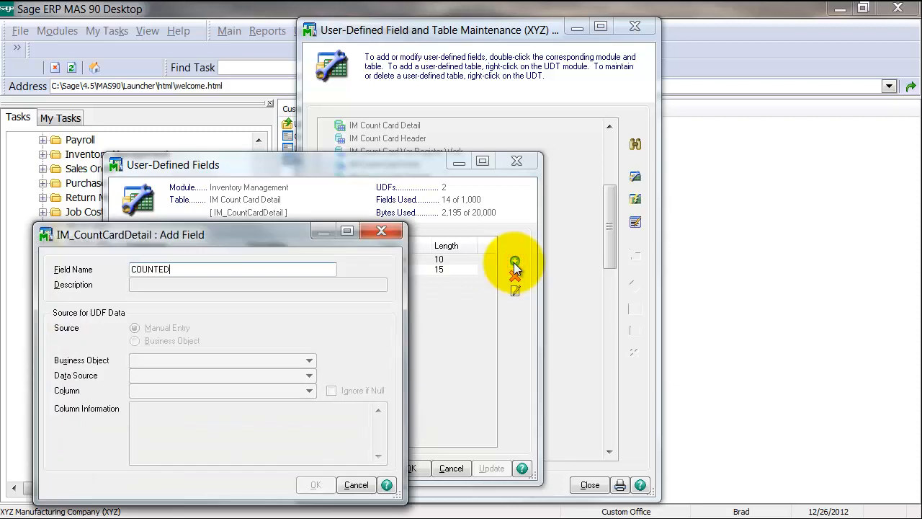
text( BY)
key(Tab)
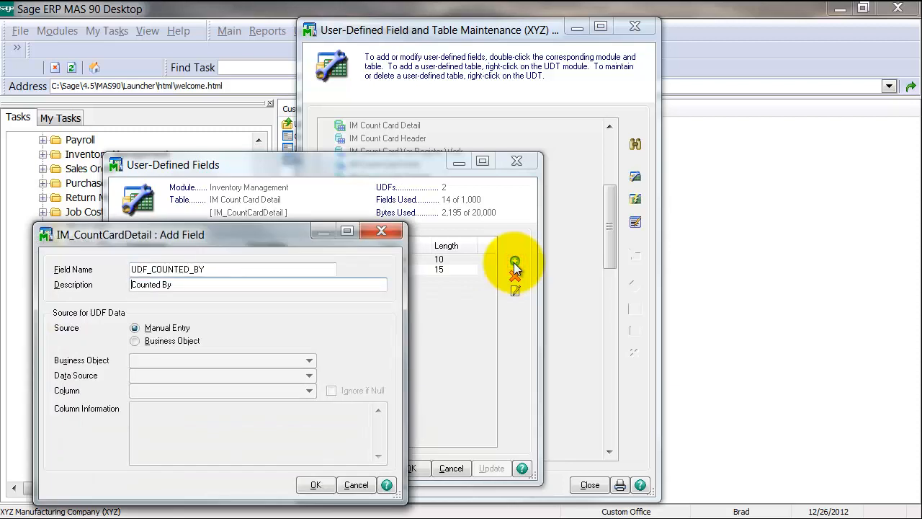
click(313, 485)
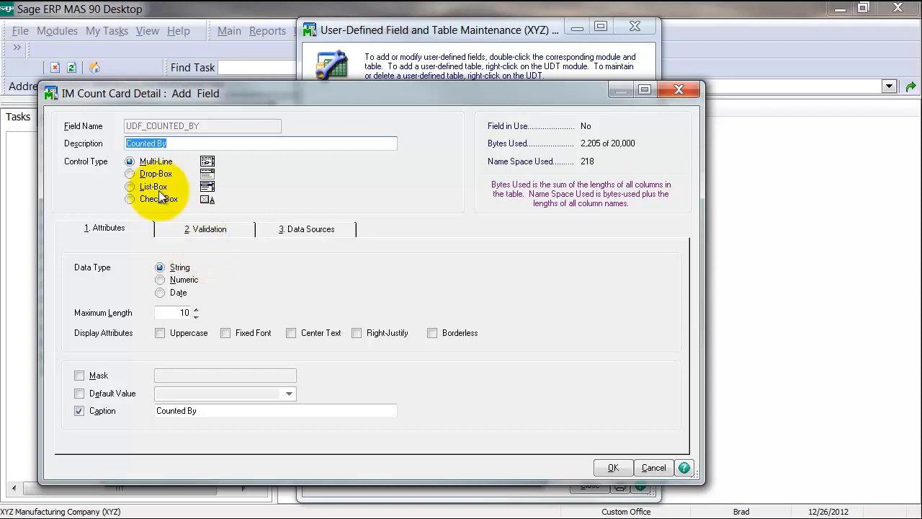
- Make the Counted By field a Drop-Box with a maximum length of 15
click(130, 175)
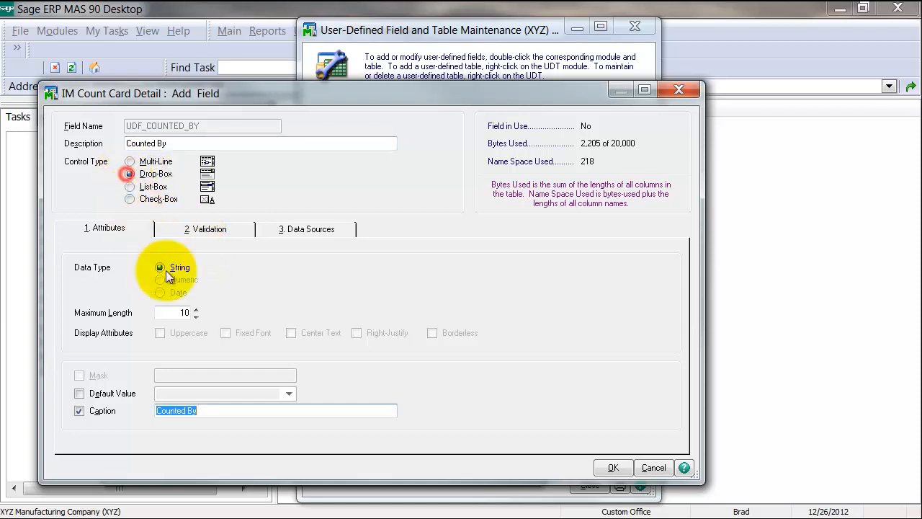
click(185, 312)
text(15)
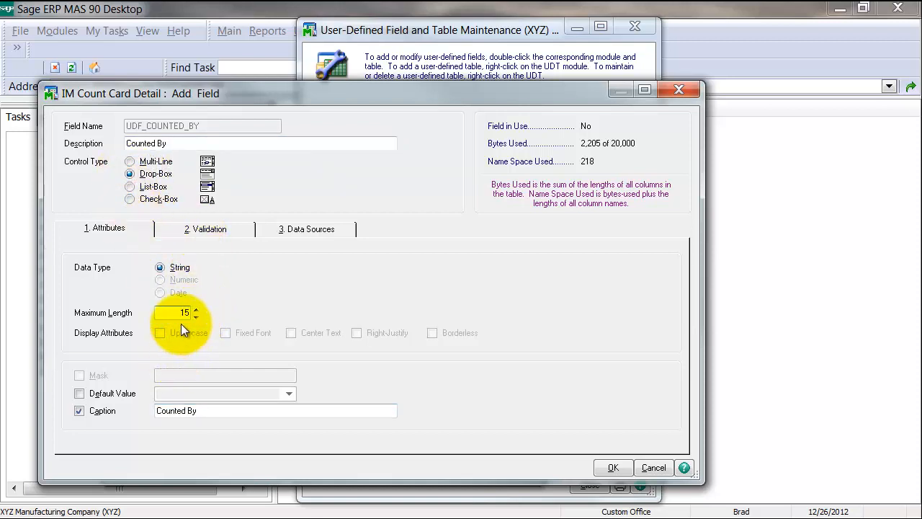
- Fill the Counted By field's validation list with the names of three counters, one per line
click(221, 231)
click(208, 337)
text(b)
key(BackSpace)
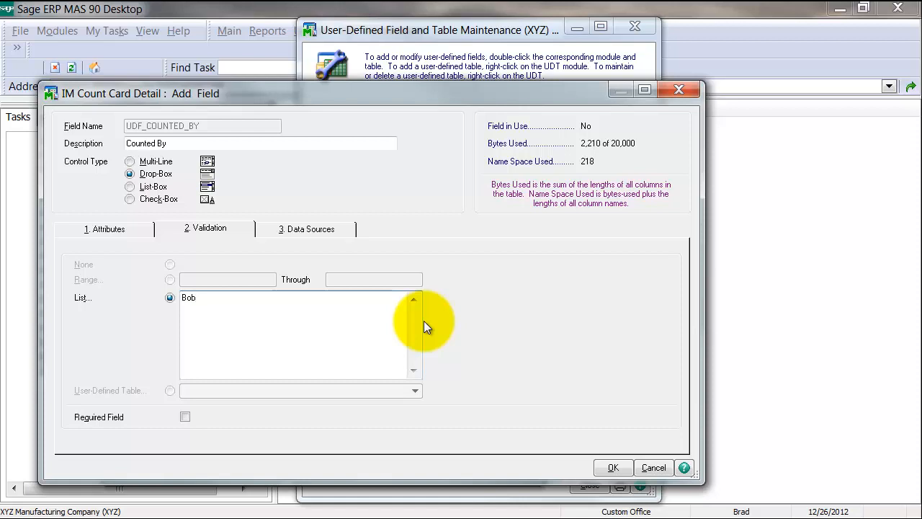
text(Bob S.)
text(K.)
key(Return)
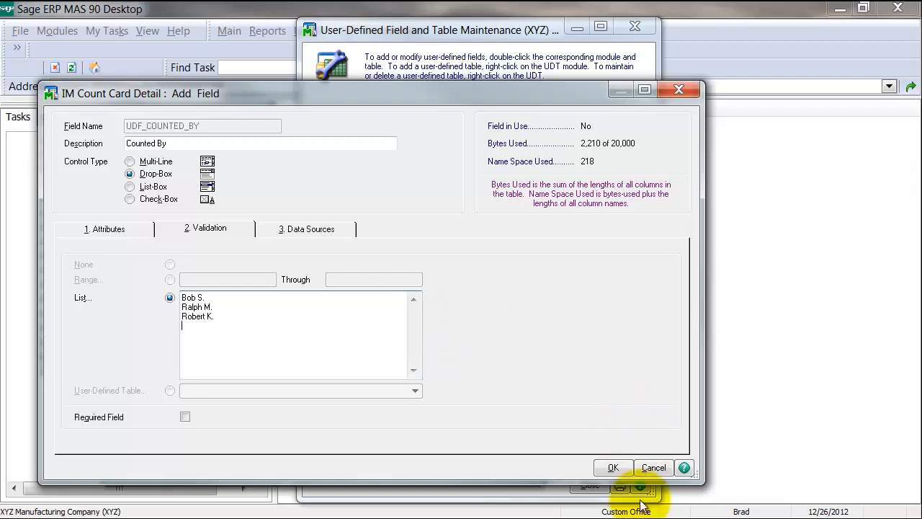
- Save the Counted By field and run the update for the IM Count Card Detail table's user-defined fields
click(613, 468)
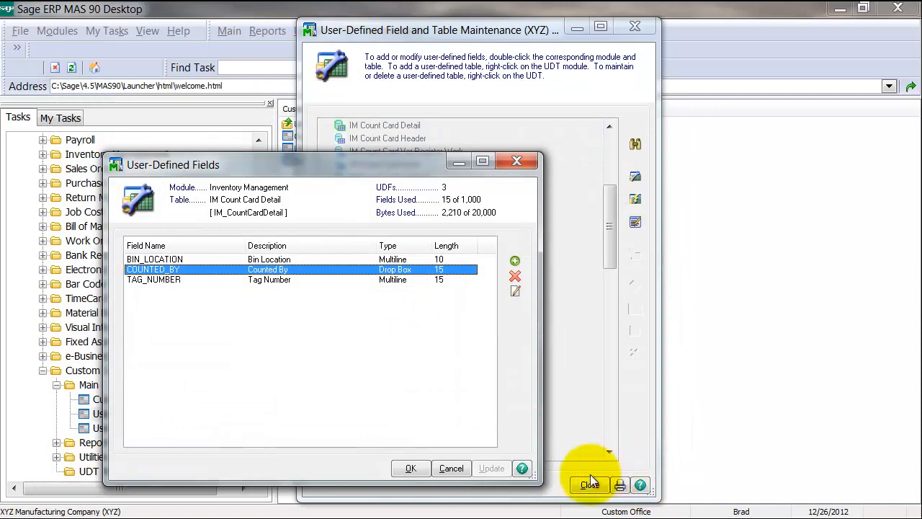
click(408, 468)
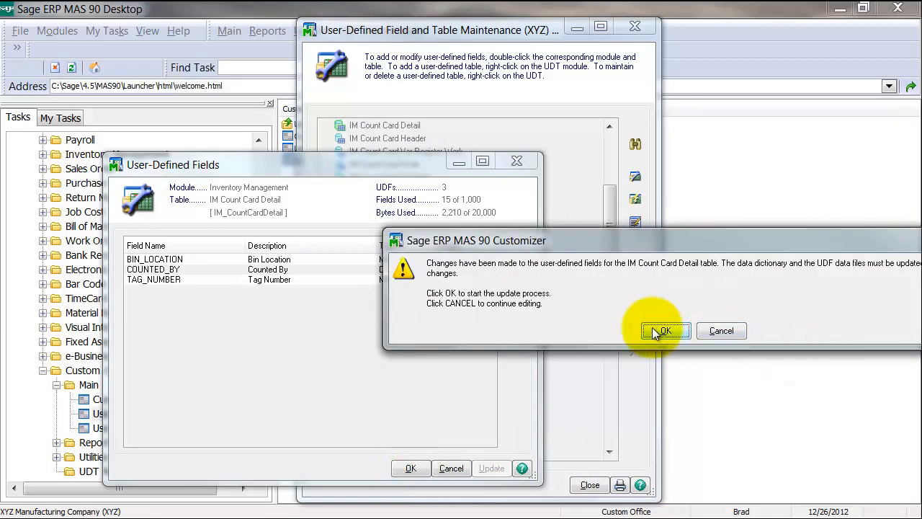
drag(652, 245, 375, 217)
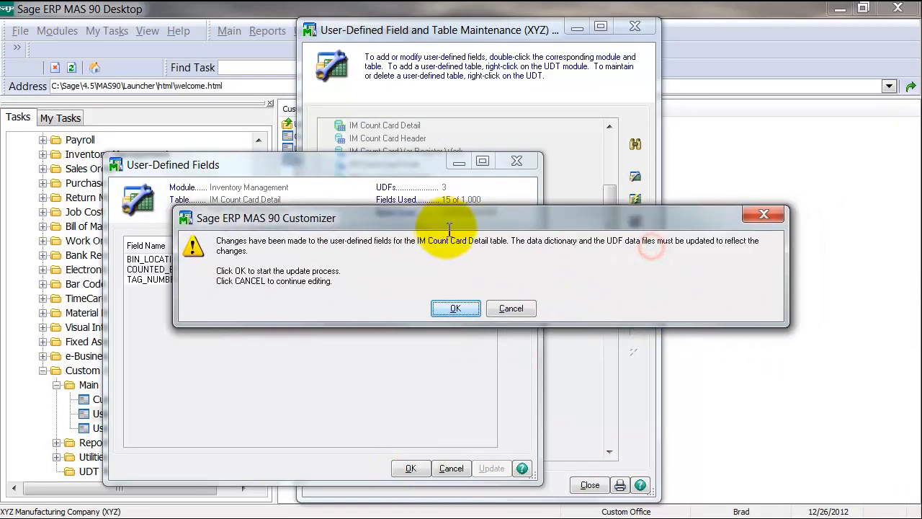
click(456, 310)
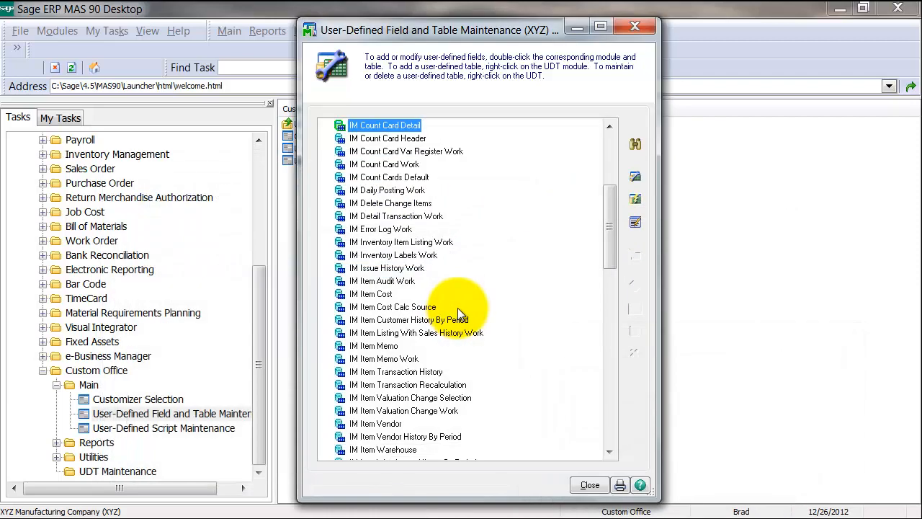
- Add a user-defined field named FIRST_TAG_NO to the IM Count Card Header table
click(404, 139)
right_click(404, 139)
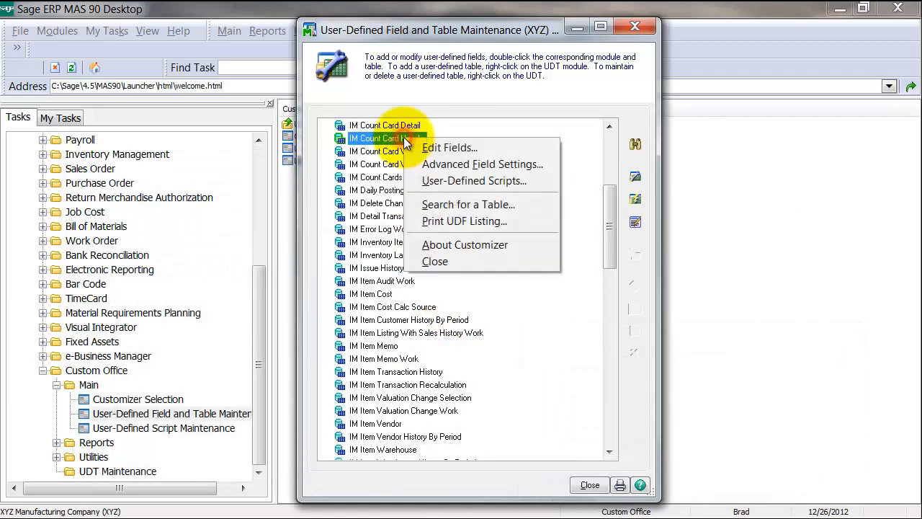
click(421, 145)
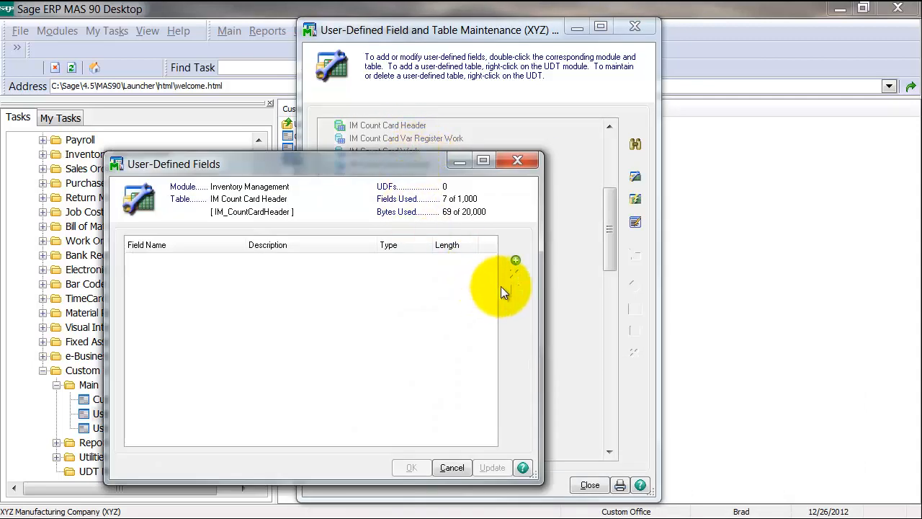
click(516, 260)
text(FIRST TAG NUMBE)
key(Tab)
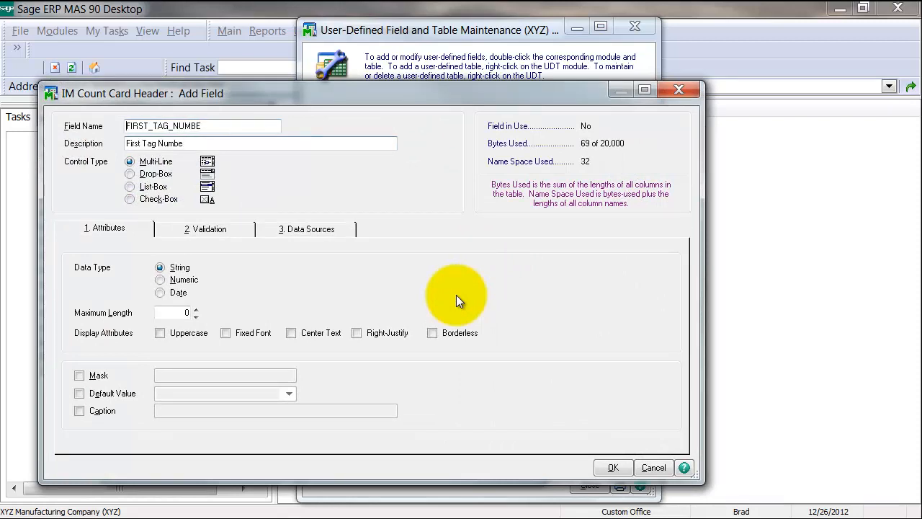
key(BackSpace)
key(BackSpace)
key(BackSpace)
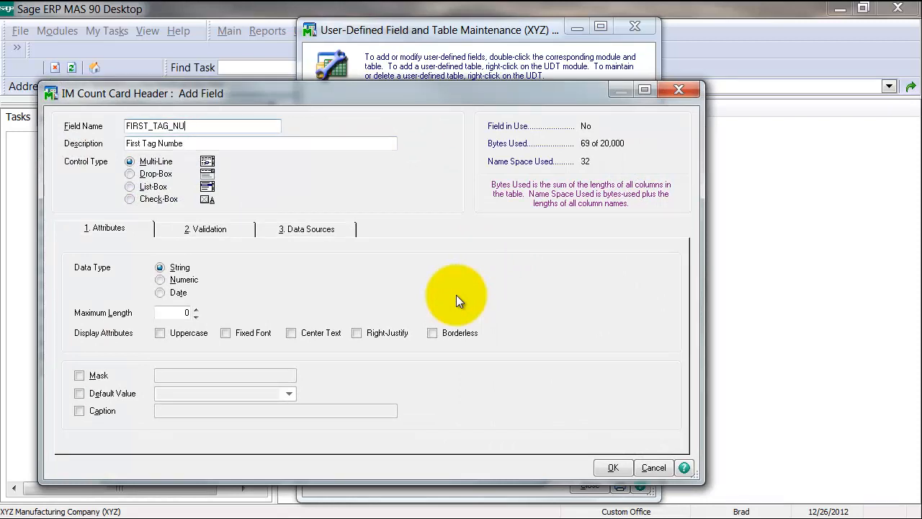
text(O)
key(Tab)
- Correct the new field's description to First Tag Number and choose the Numeric data type
key(End)
key(ctrl+shift+Left)
key(Right)
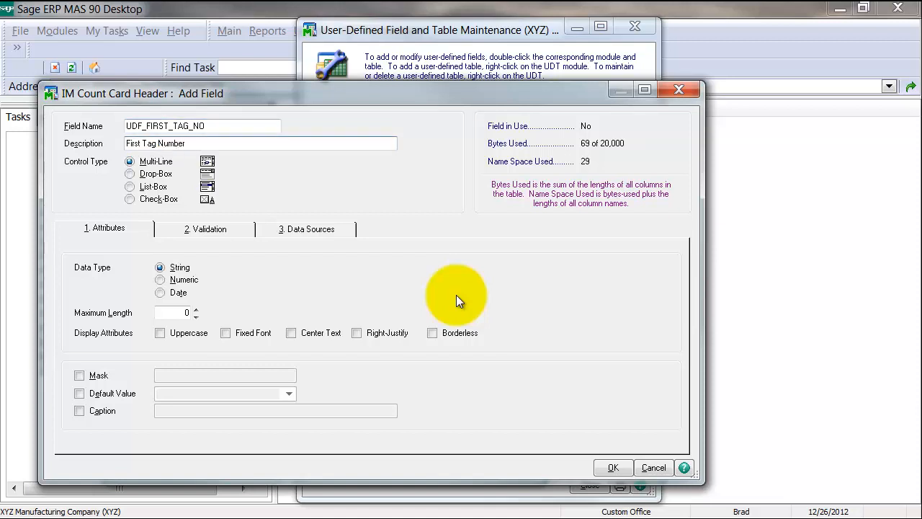
click(160, 280)
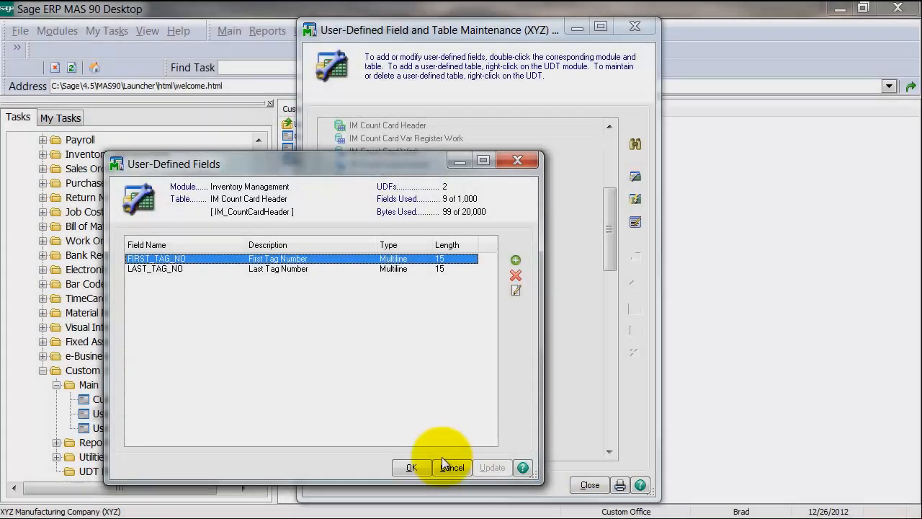
- Accept the first and last tag number fields and run the update for the IM Count Card Header table
click(414, 468)
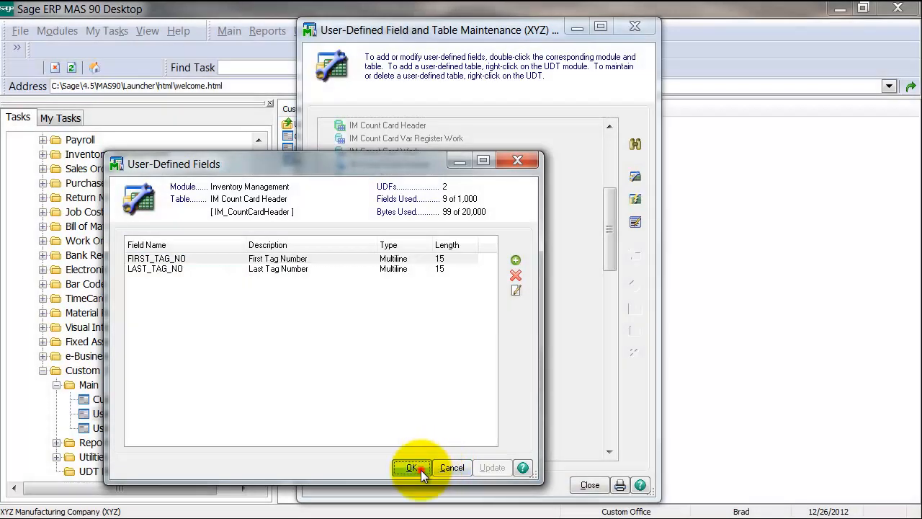
click(659, 331)
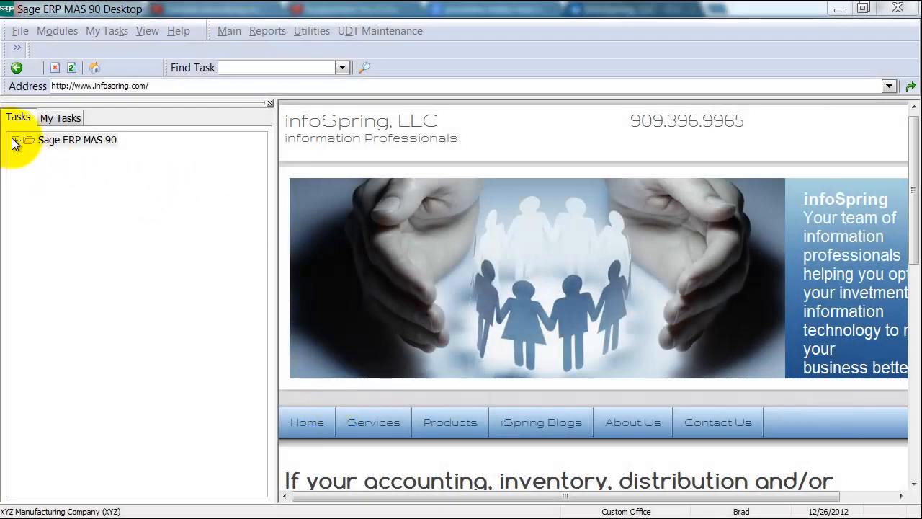
- Open Customizer Selection from the Custom Office module's Main tasks
click(15, 140)
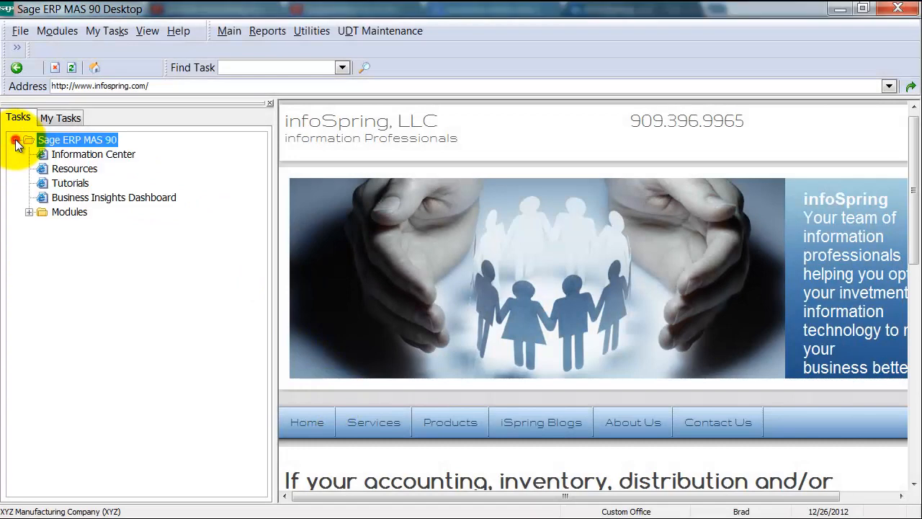
click(28, 212)
click(259, 487)
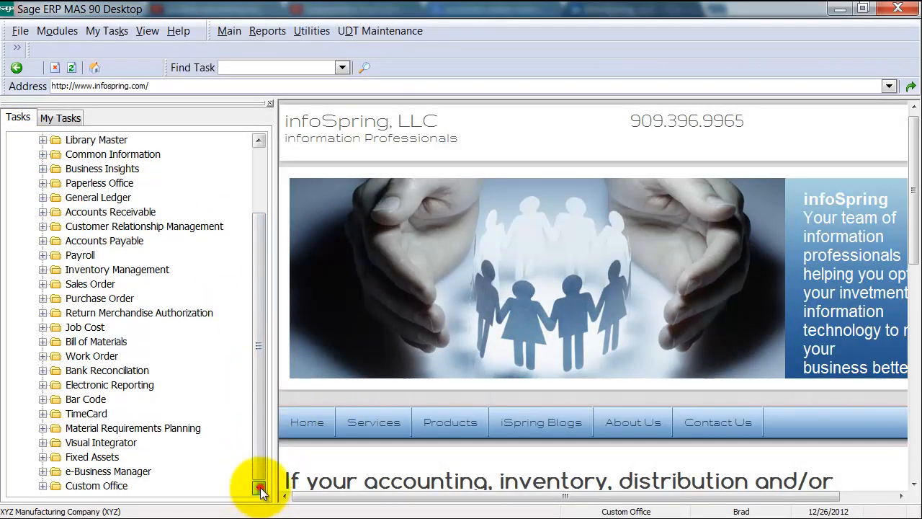
click(42, 486)
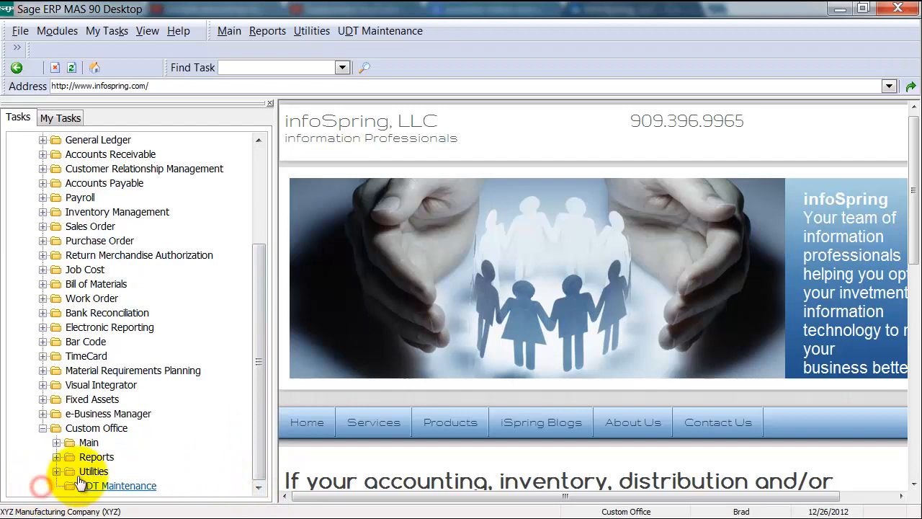
click(88, 443)
click(159, 444)
double_click(160, 444)
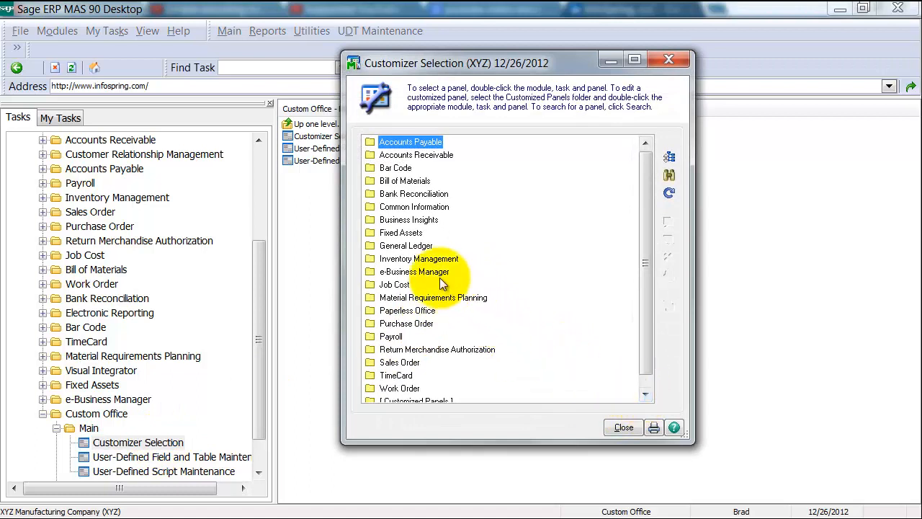
- Create a new customized panel for Inventory Management's Count Card Entry DMAIN panel, for the current user and company XYZ
click(425, 263)
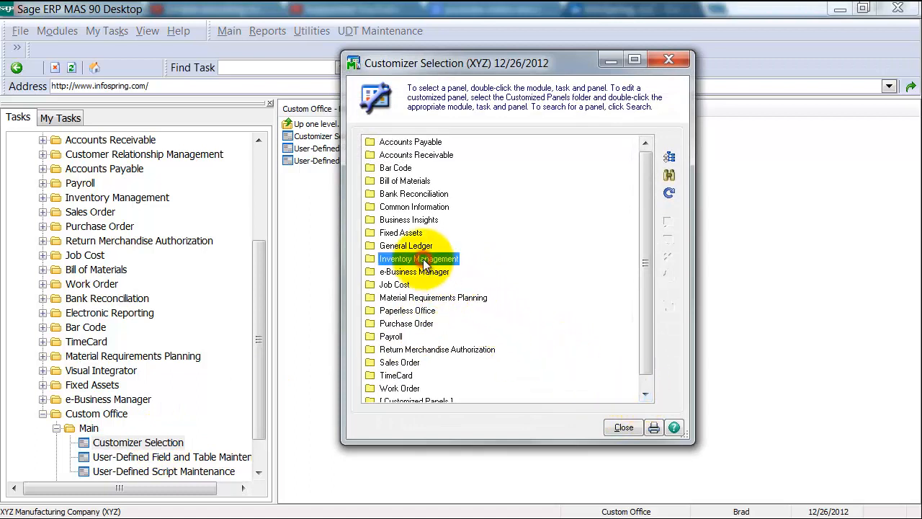
click(371, 258)
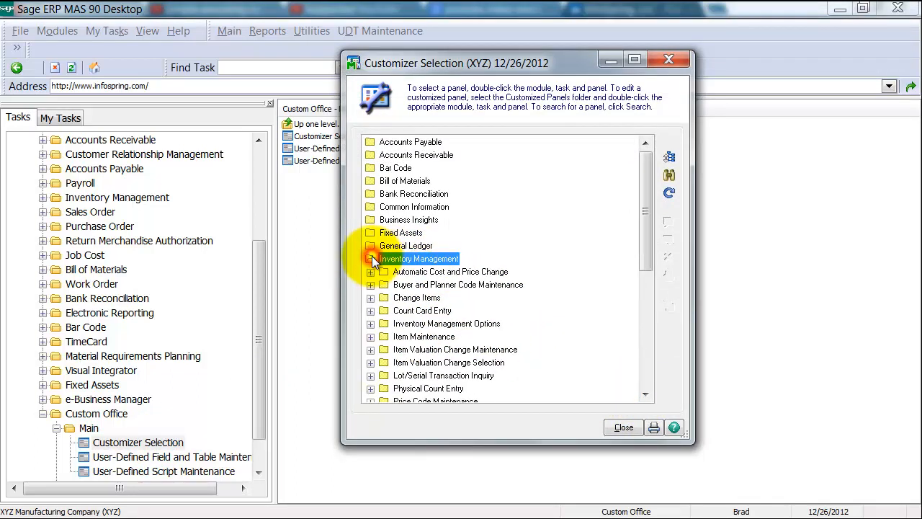
double_click(418, 313)
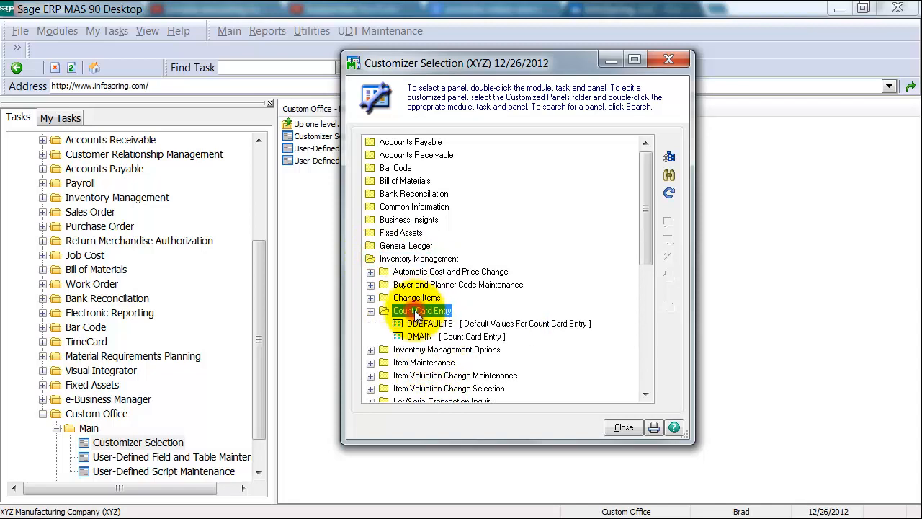
click(463, 338)
double_click(463, 337)
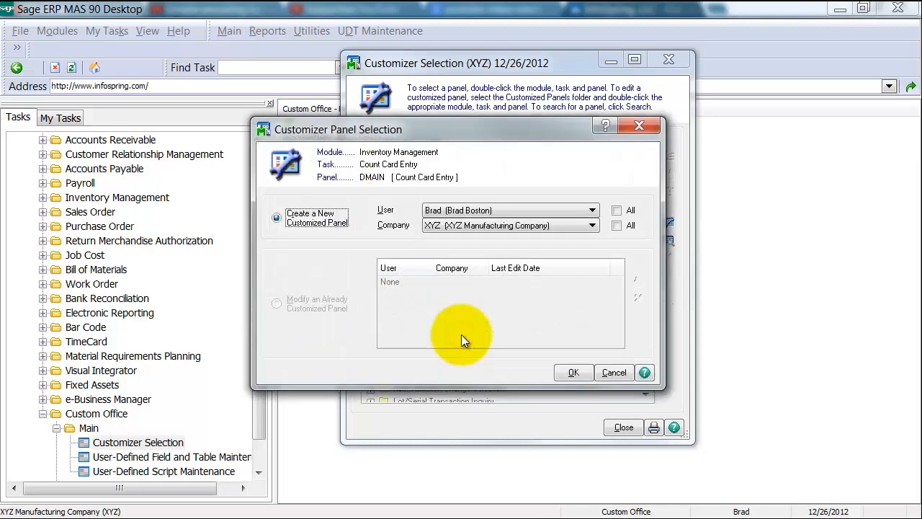
click(570, 371)
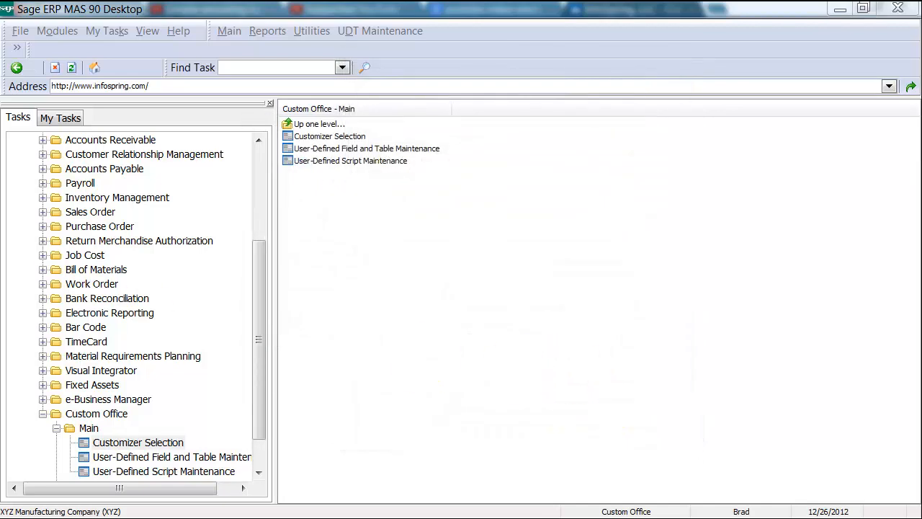
- Place the UDF_FIRST_TAG_NO field, about 8 x 1 in size, in the panel's header area between the record navigation controls and Defaults
drag(316, 148, 546, 86)
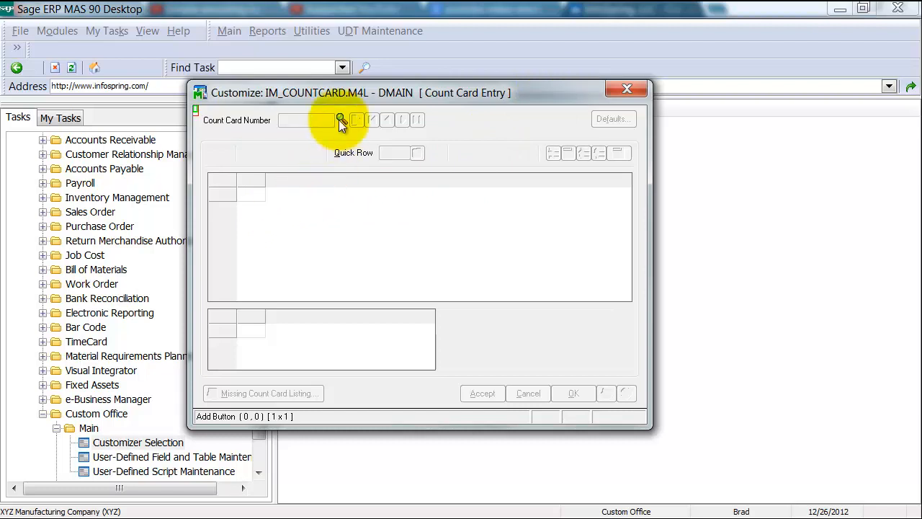
click(627, 88)
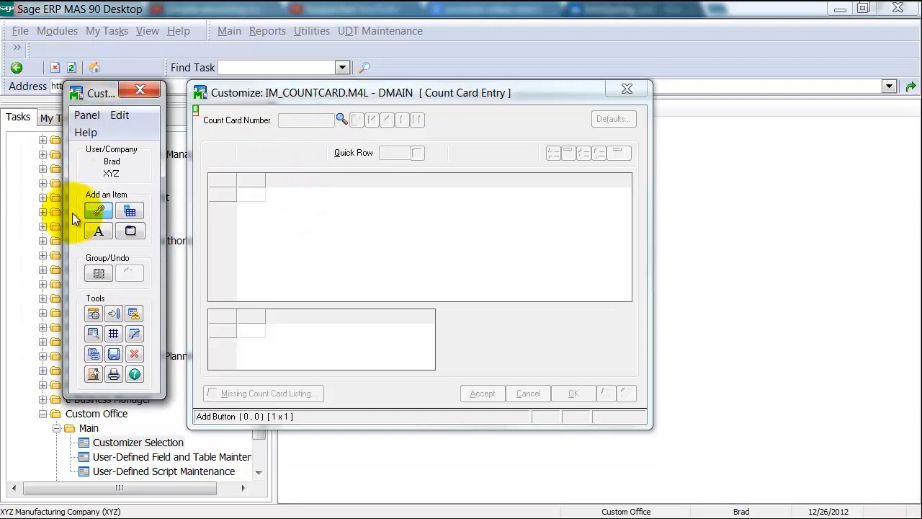
click(129, 209)
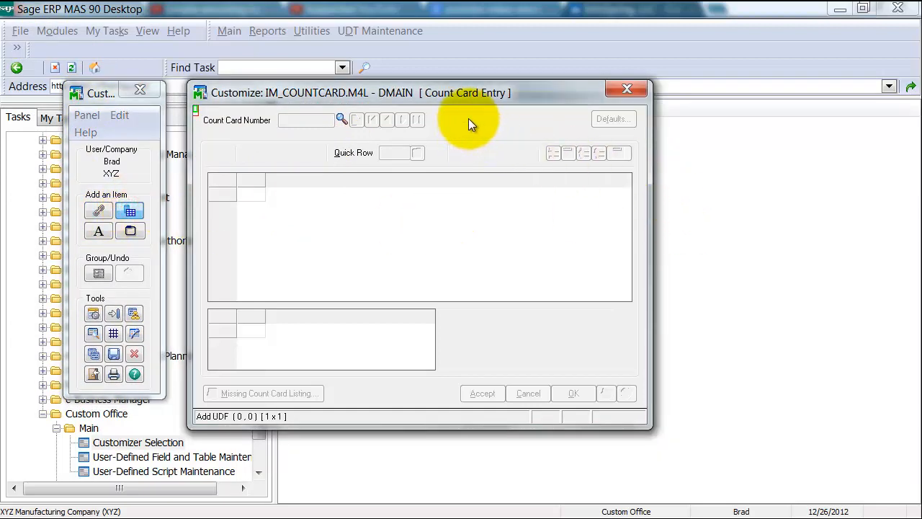
drag(484, 119, 527, 129)
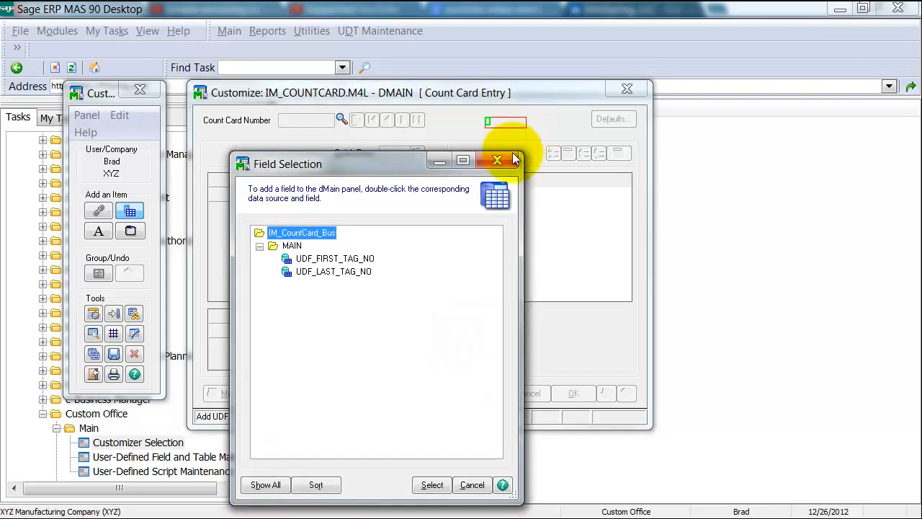
click(352, 258)
click(432, 484)
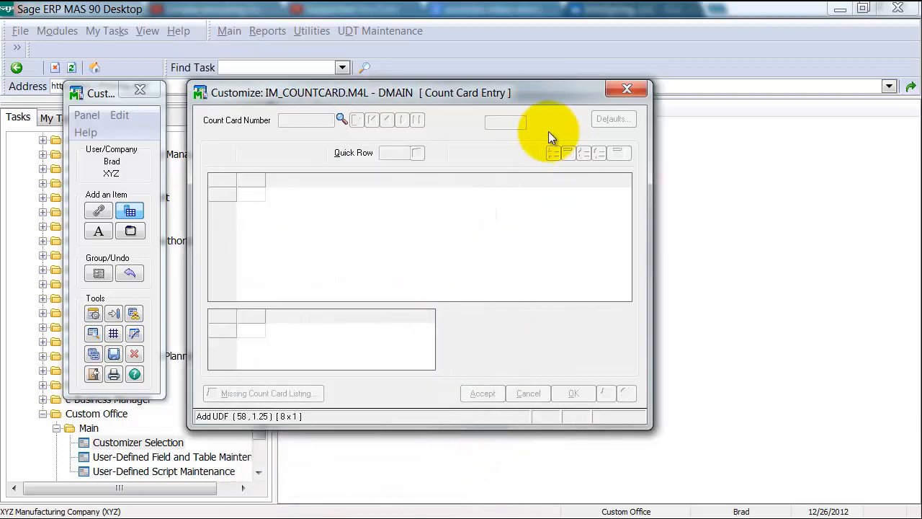
- Place the last tag number field beside the first one and add the text label "First/Last Tag:" in front of them
drag(537, 117, 568, 126)
drag(569, 125, 574, 127)
drag(469, 123, 468, 124)
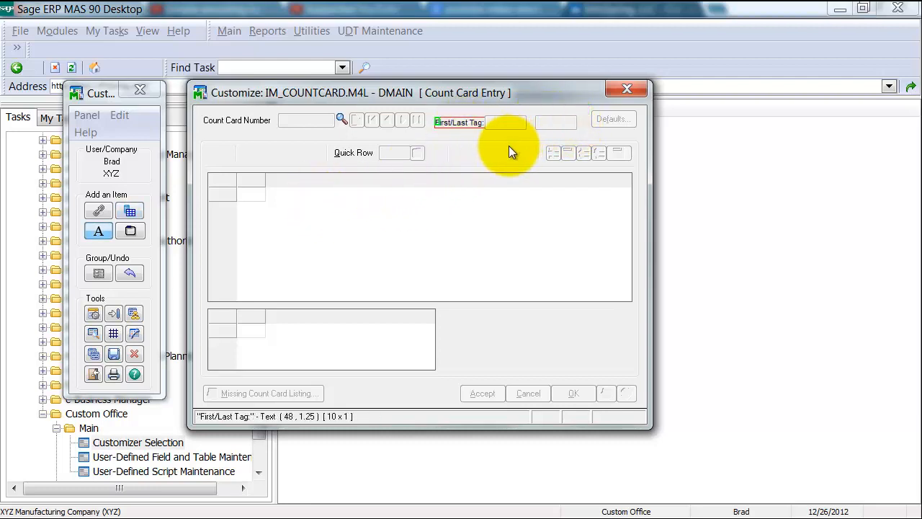
- Add UDF_TAG_NUMBER to the GD_LINES grid with the column heading Tag Number
click(345, 217)
double_click(345, 216)
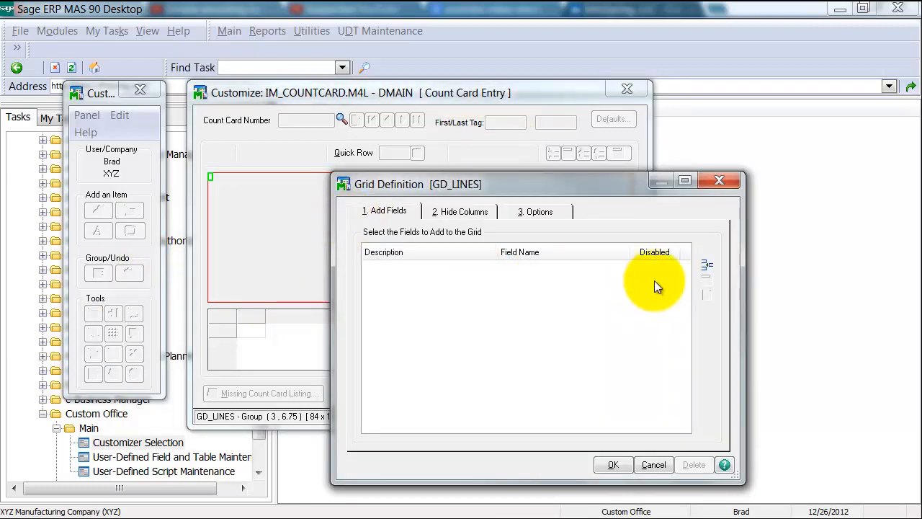
click(705, 266)
click(358, 287)
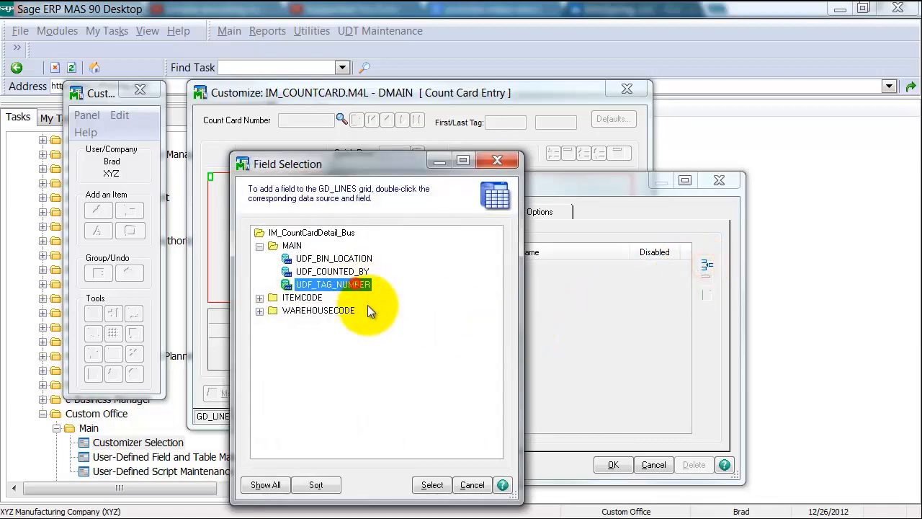
click(433, 484)
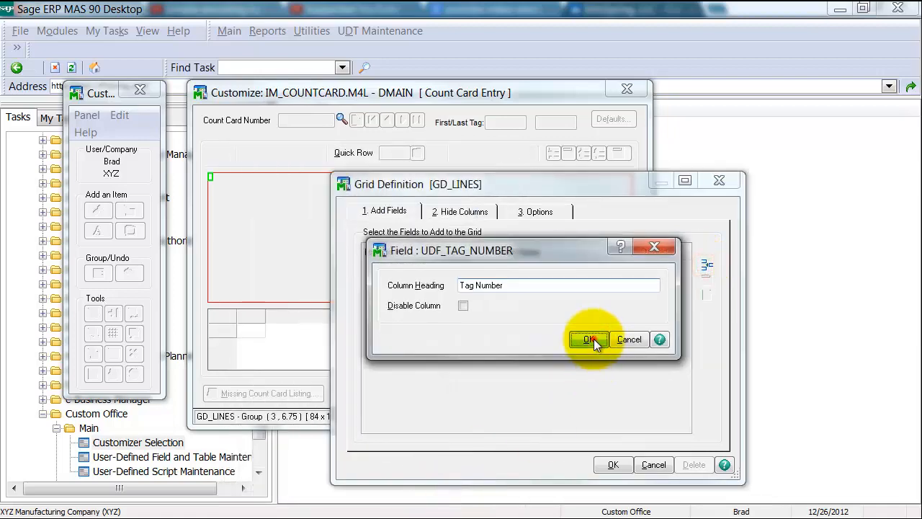
click(592, 339)
- Add UDF_COUNTED_BY to the GD_LINES grid with its default column settings
click(703, 265)
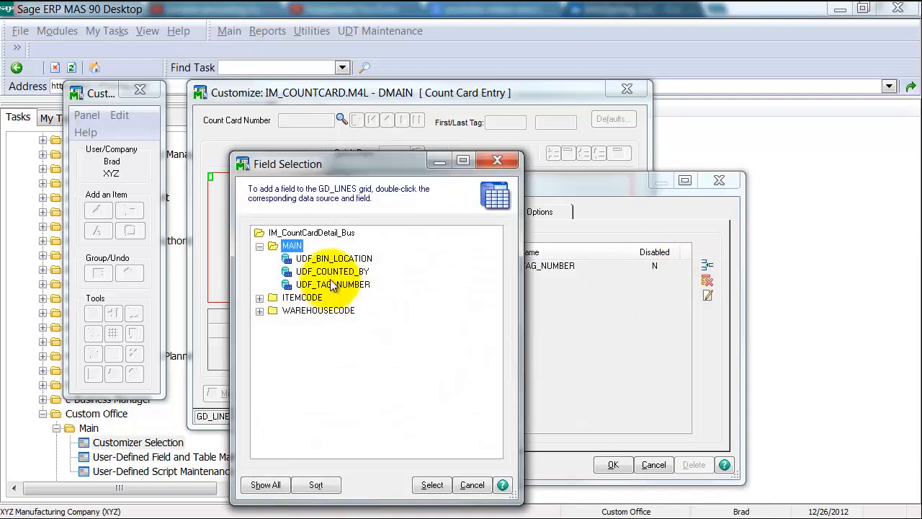
click(345, 274)
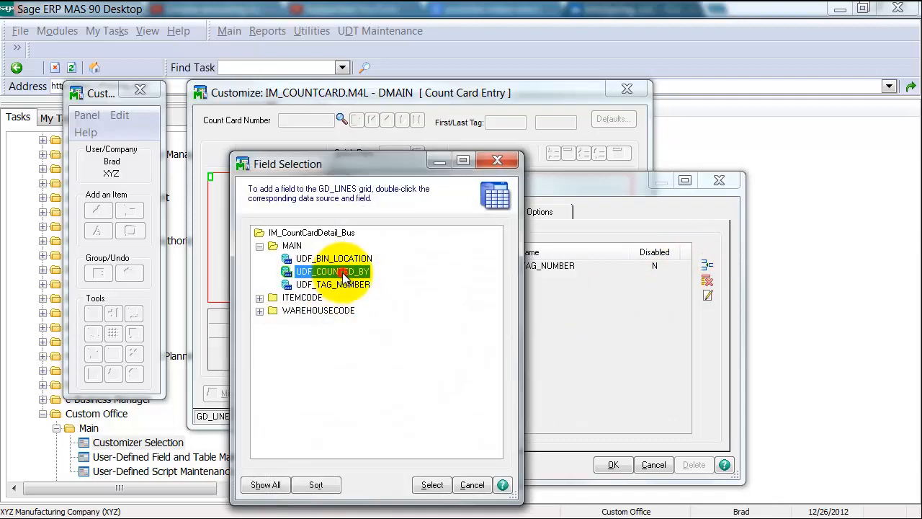
click(432, 485)
click(589, 339)
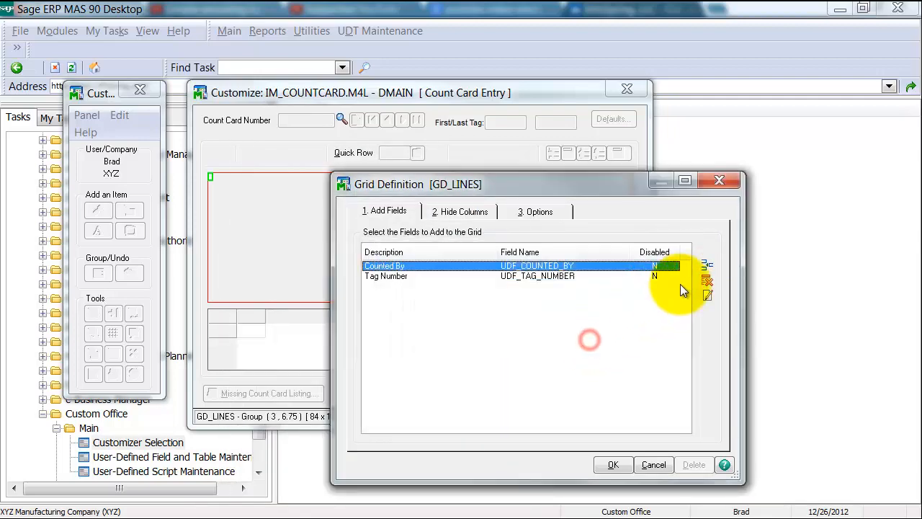
- Add UDF_BIN_LOCATION to the GD_LINES grid with its default column settings and confirm the grid definition
click(706, 265)
click(324, 258)
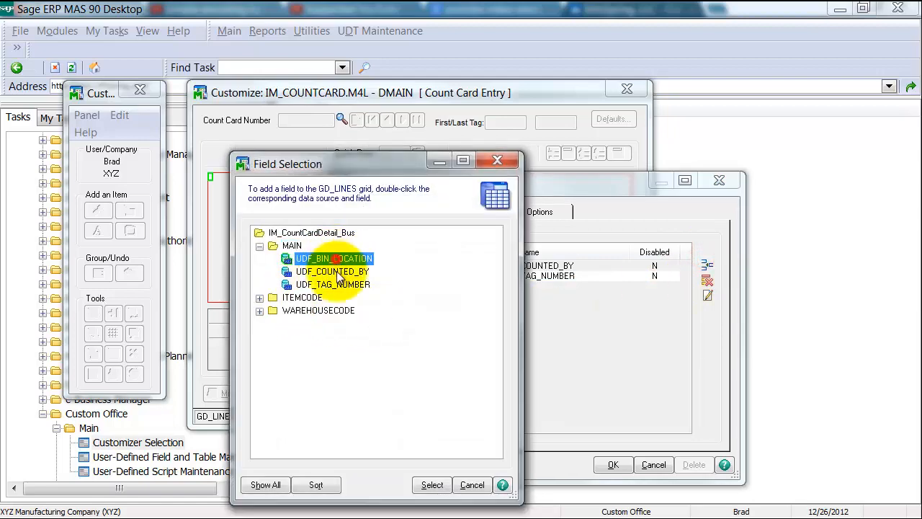
click(432, 484)
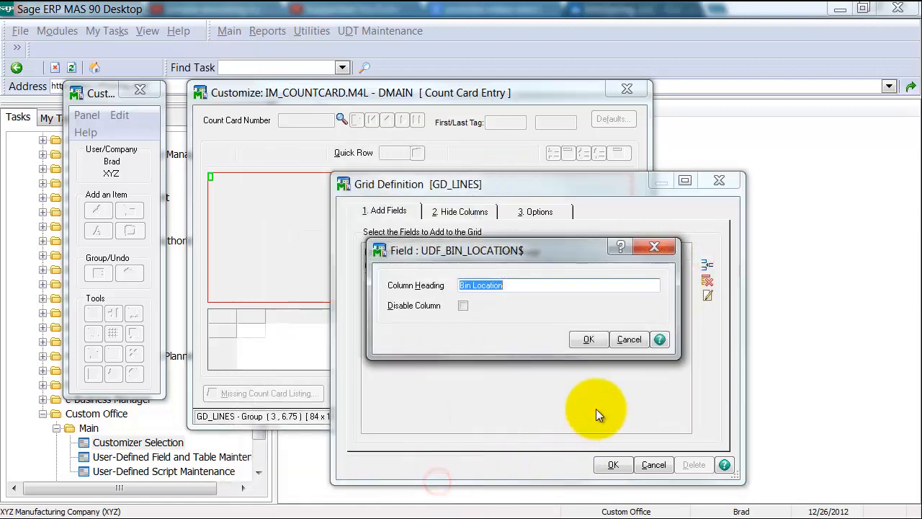
click(589, 339)
click(613, 465)
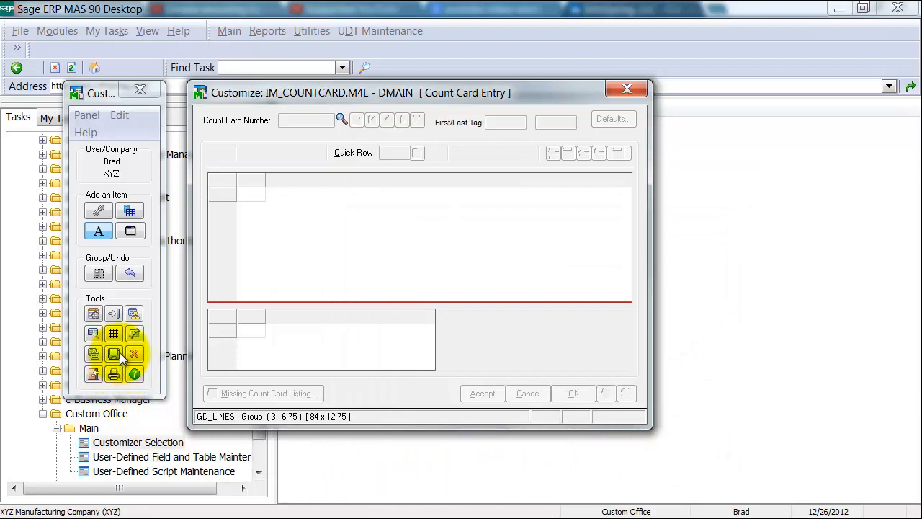
- Move UDF_FIRST_TAG_NO up the panel's tab sequence so it sits directly after COUNTCARDNO
click(113, 314)
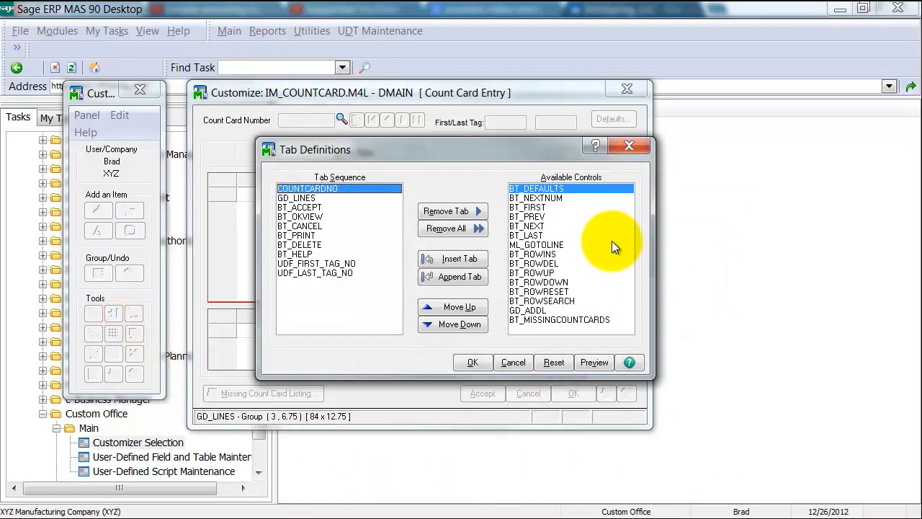
drag(543, 152, 621, 175)
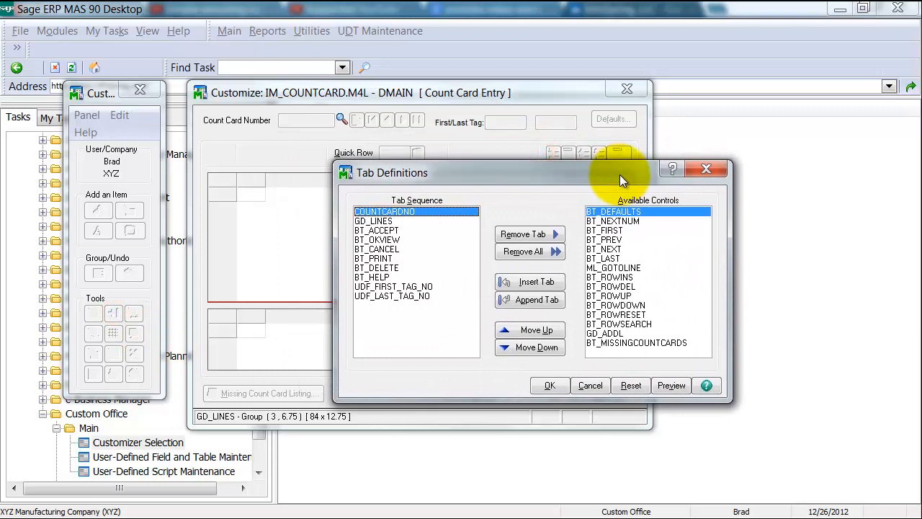
click(616, 258)
click(409, 286)
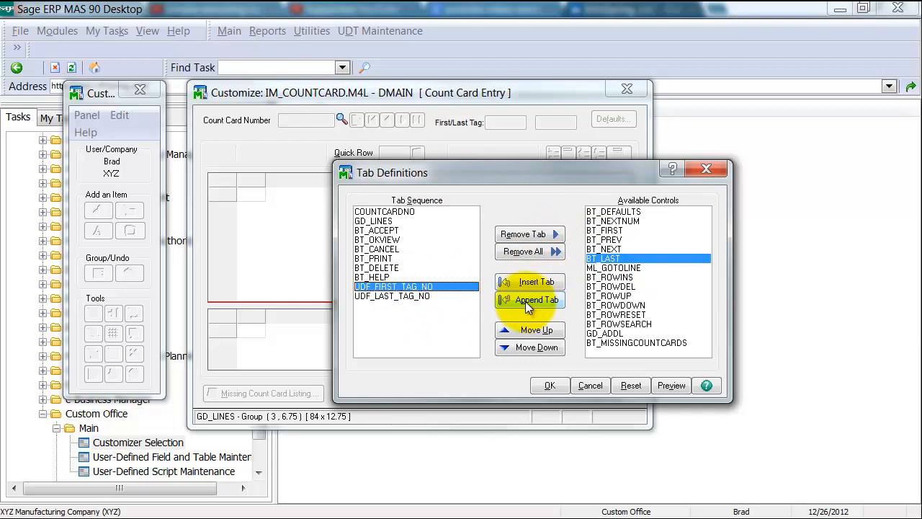
click(509, 331)
click(509, 331)
click(509, 331)
click(509, 331)
click(508, 331)
click(509, 331)
click(509, 331)
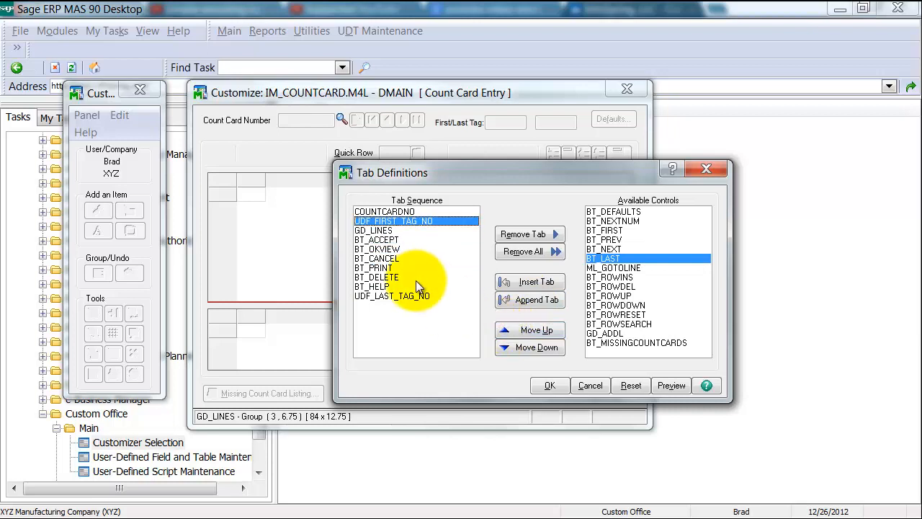
- Move UDF_LAST_TAG_NO directly after UDF_FIRST_TAG_NO in the tab sequence and confirm the tab definitions
click(418, 295)
click(529, 329)
click(528, 329)
click(528, 329)
click(528, 329)
click(528, 329)
click(528, 329)
click(527, 329)
click(550, 386)
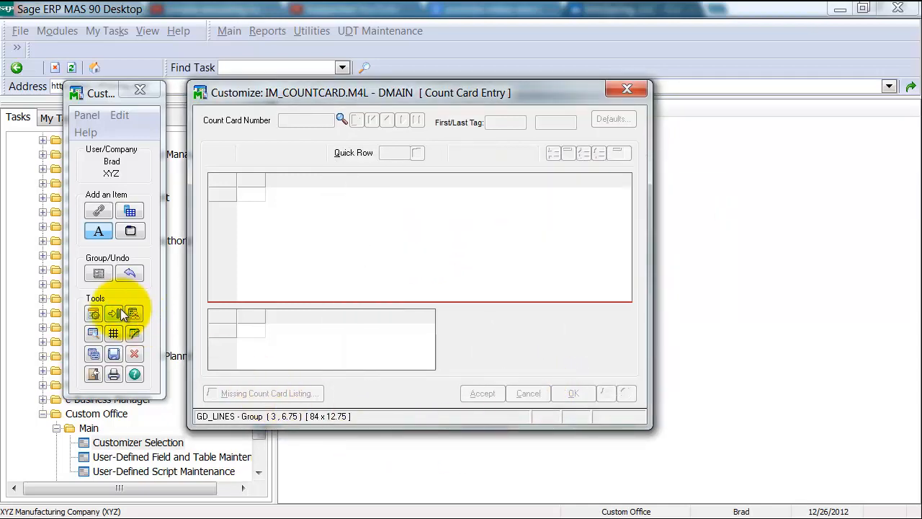
- Save the customized Count Card Entry panel and close the customizer
click(116, 353)
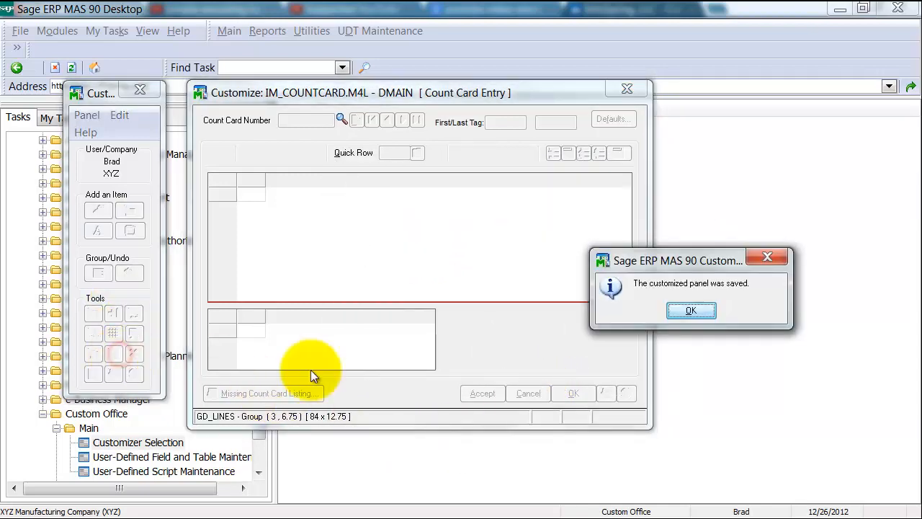
click(691, 310)
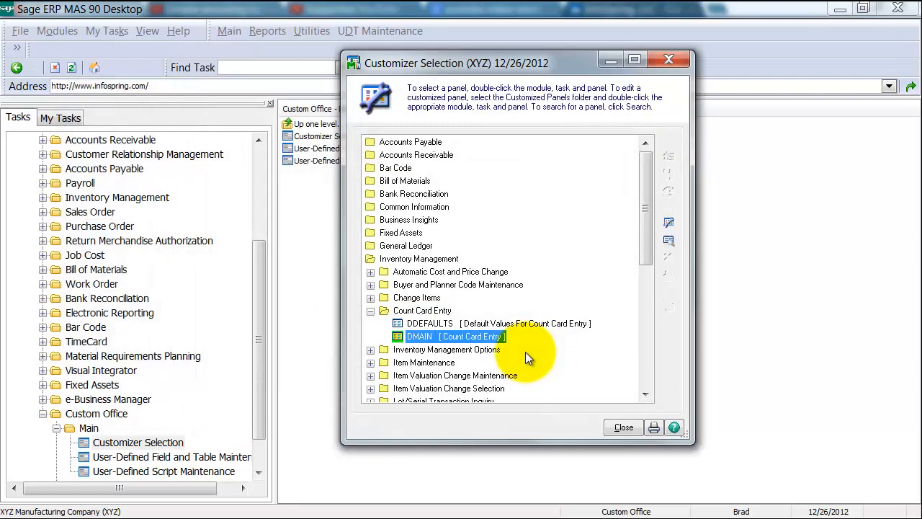
key(Escape)
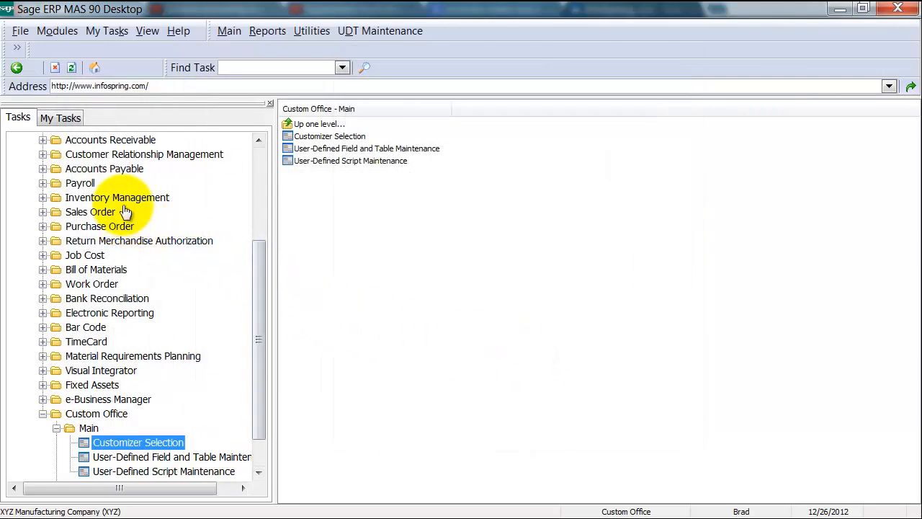
- Open Count Card Entry for the physical count, load the first count card and check its first and last tag fields
click(119, 198)
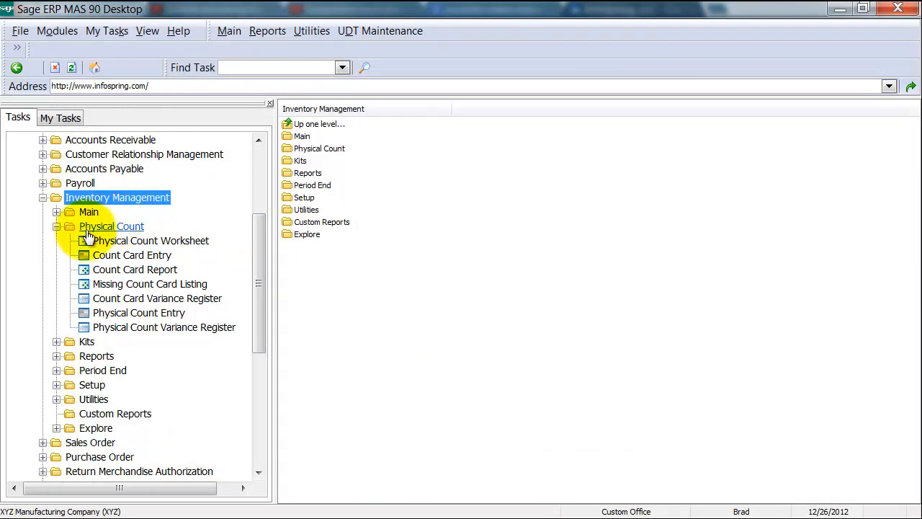
click(141, 256)
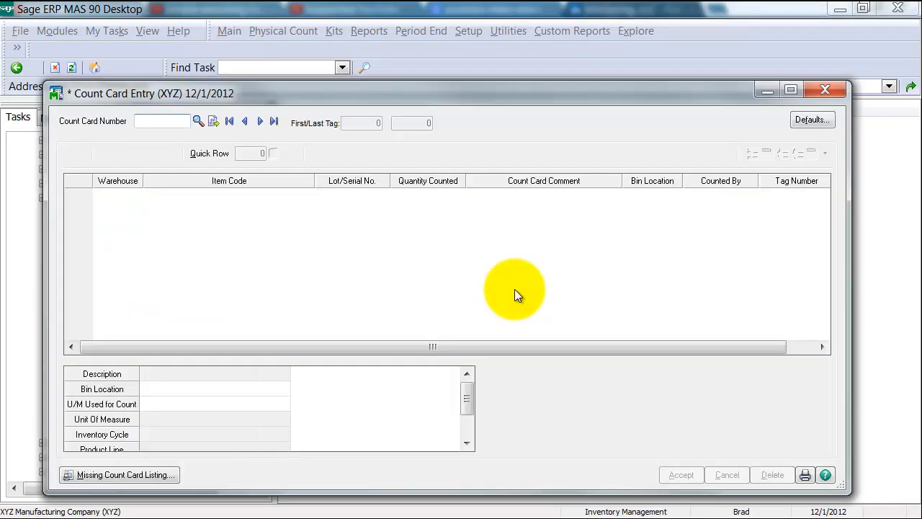
click(261, 122)
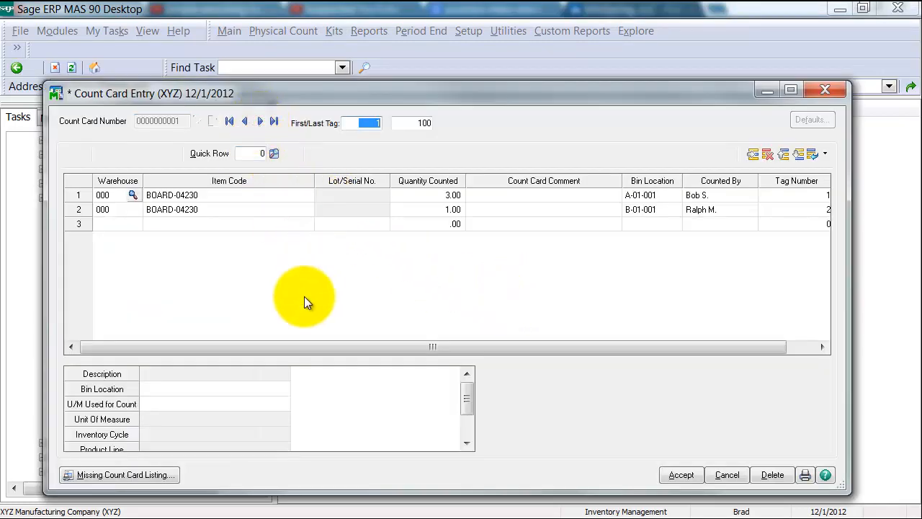
click(356, 124)
drag(356, 124, 442, 124)
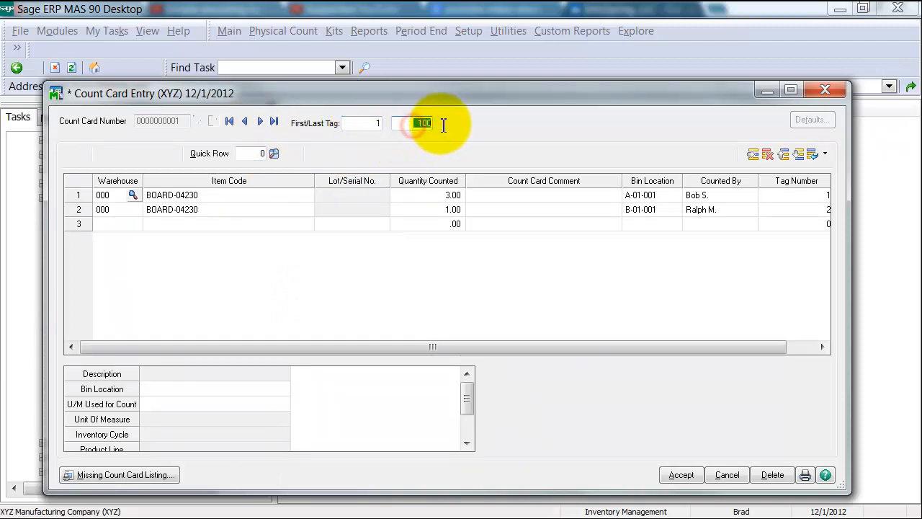
- Rearrange the line grid so Bin Location, Tag Number and Counted By directly follow Quantity Counted in that order
drag(811, 181, 490, 179)
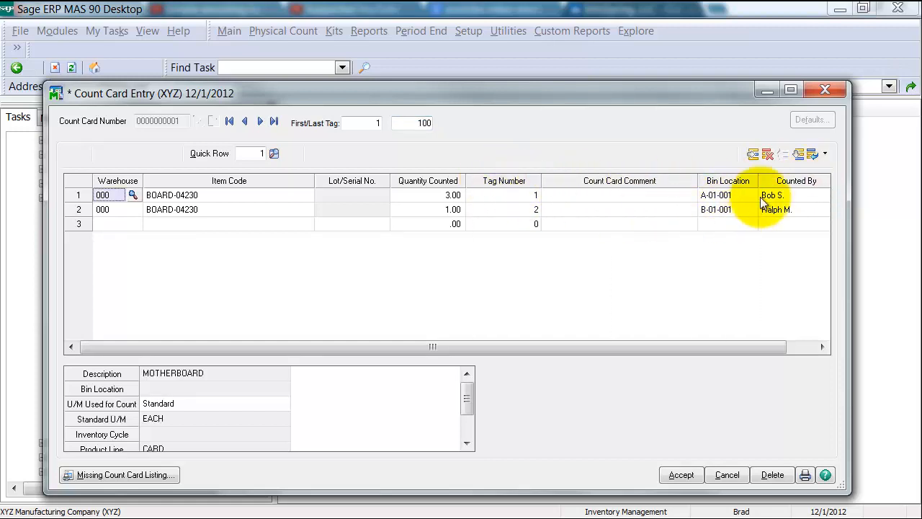
drag(739, 185, 494, 172)
drag(795, 183, 601, 189)
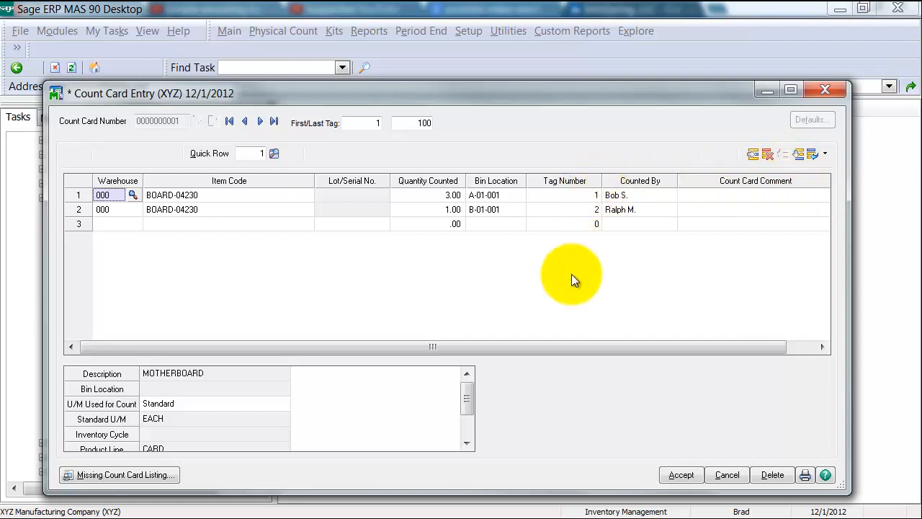
- Examine the first line's bin location, tag number and the available choices for Counted By
click(500, 195)
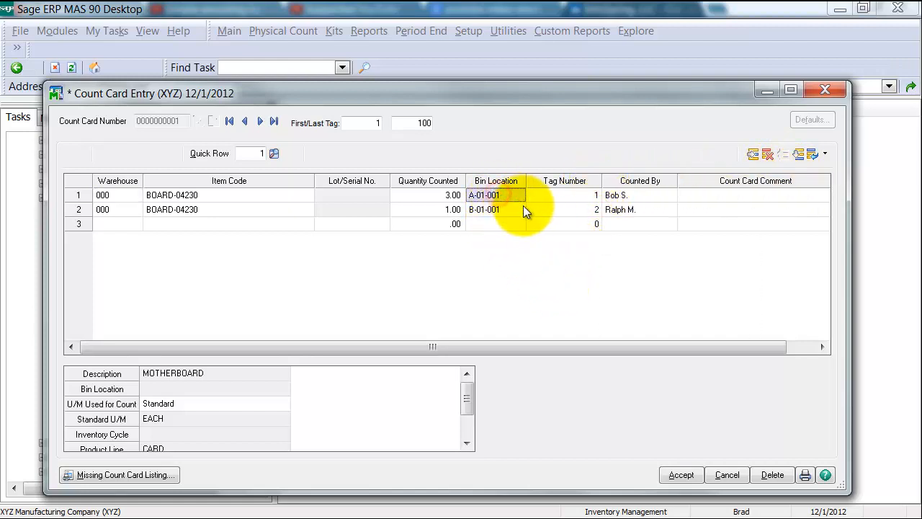
click(546, 195)
click(624, 196)
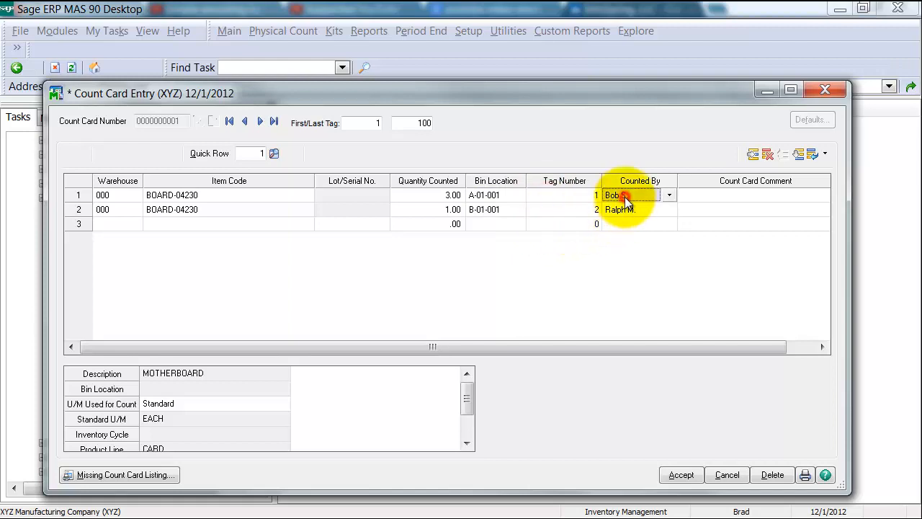
click(670, 196)
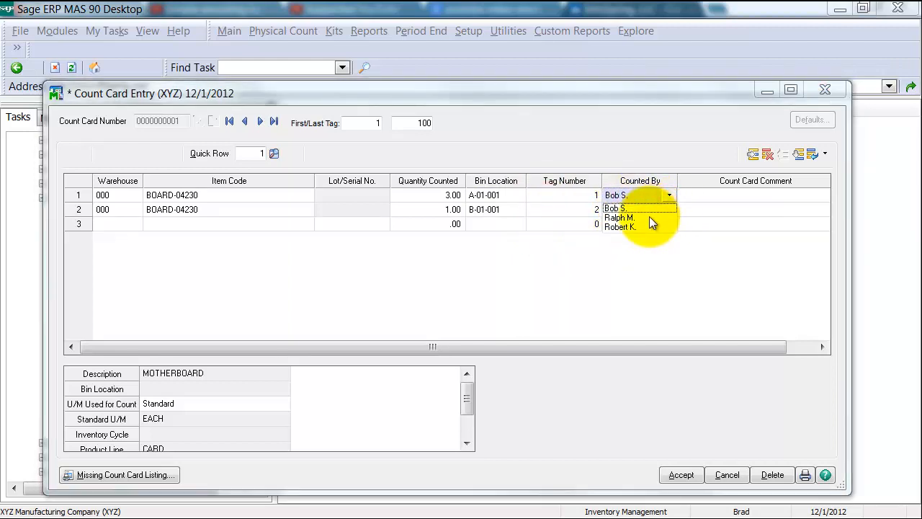
click(670, 195)
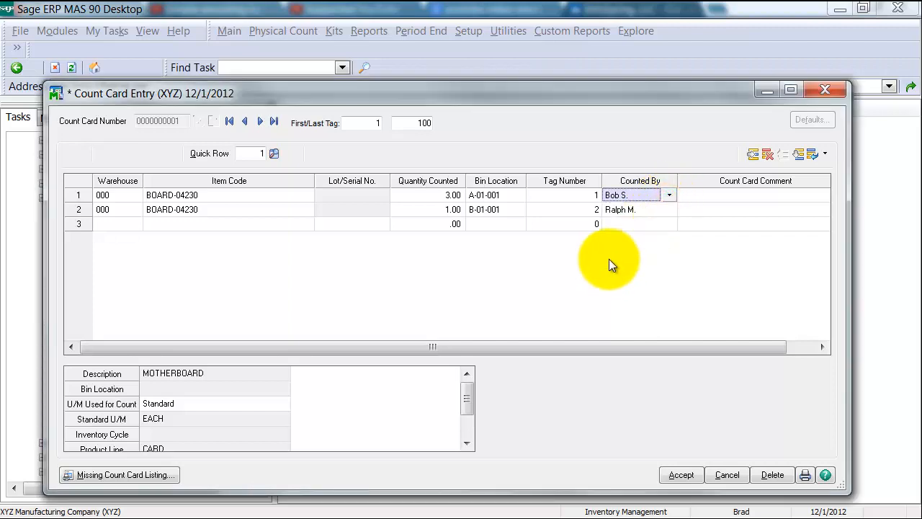
- Add a third count line for item BOARD-04230 in warehouse 000 with a counted quantity of 1
click(115, 225)
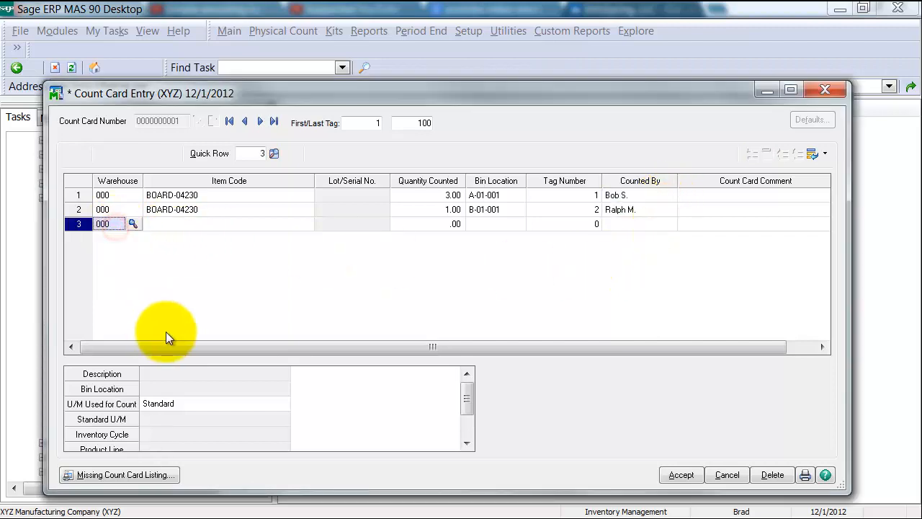
key(Tab)
text(BOARD-14)
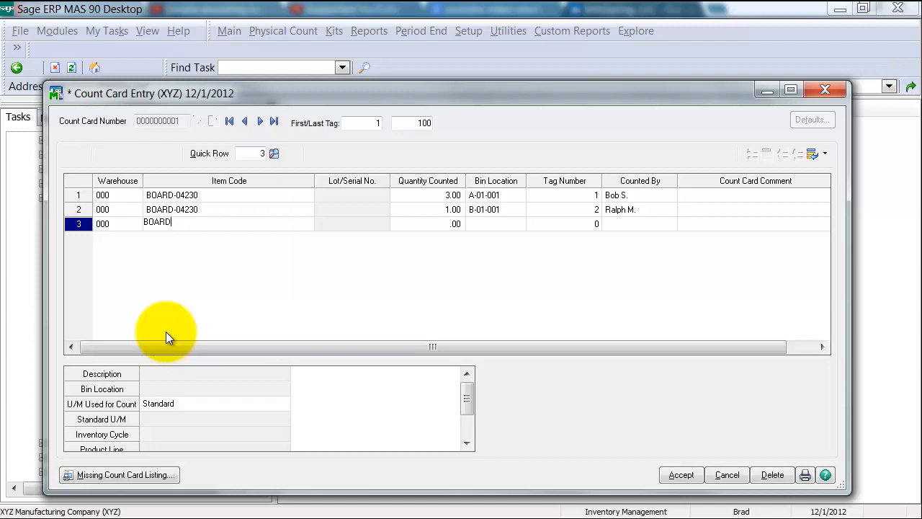
key(BackSpace)
key(BackSpace)
text(04230)
key(Tab)
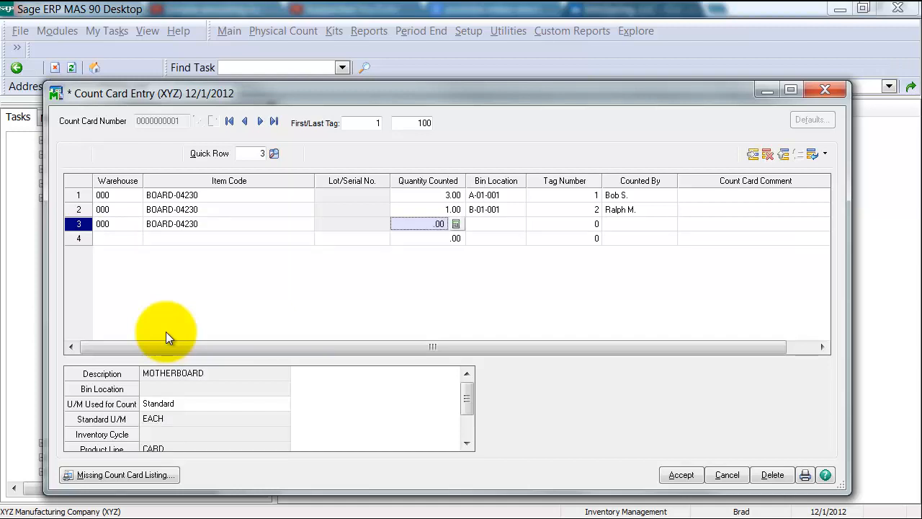
text(1)
key(Tab)
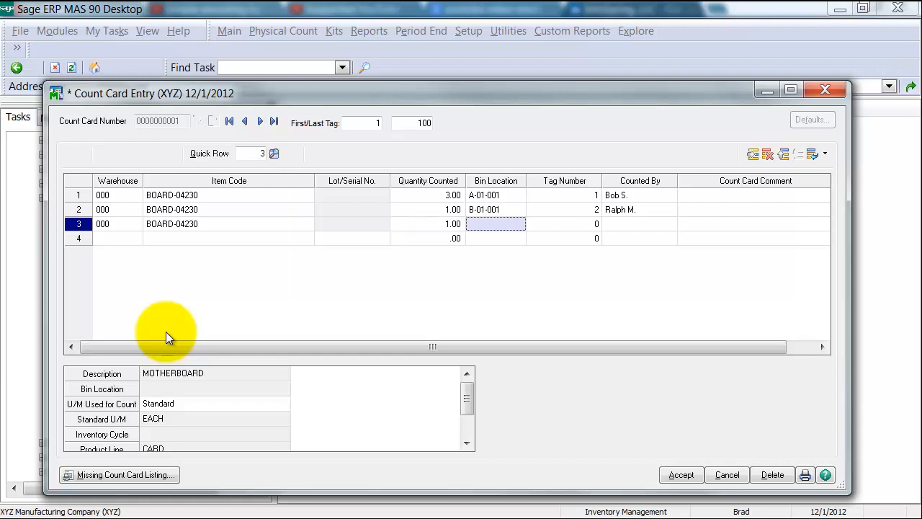
- Give the third line bin location C-02-002 and tag number 3, and choose the last listed person as Counted By
text(C-02-002)
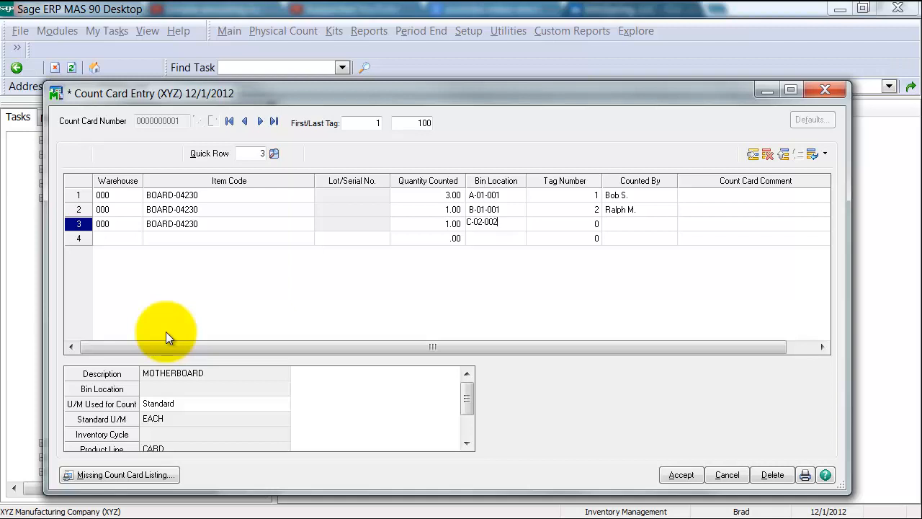
key(Tab)
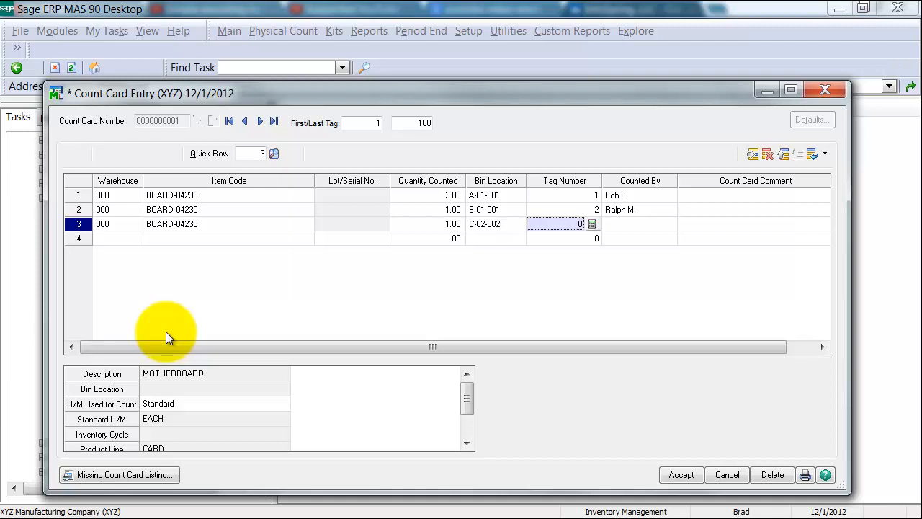
text(3)
key(Tab)
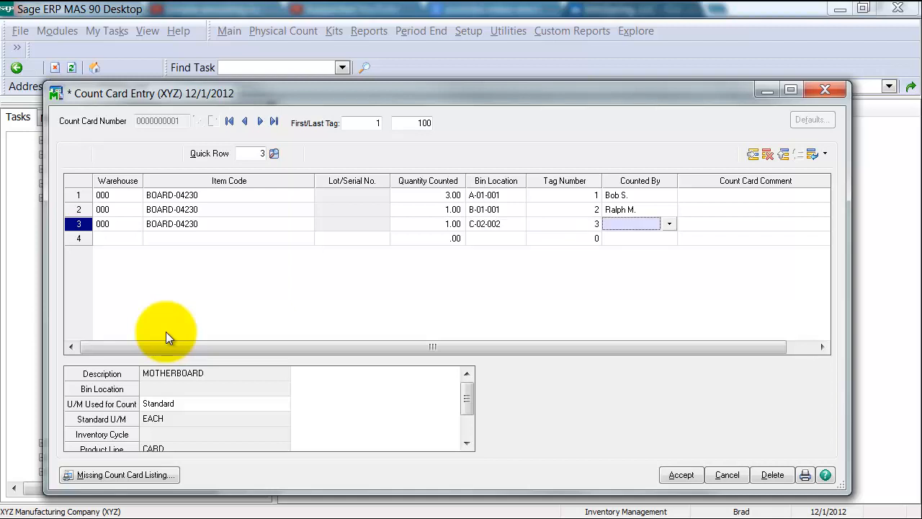
key(r)
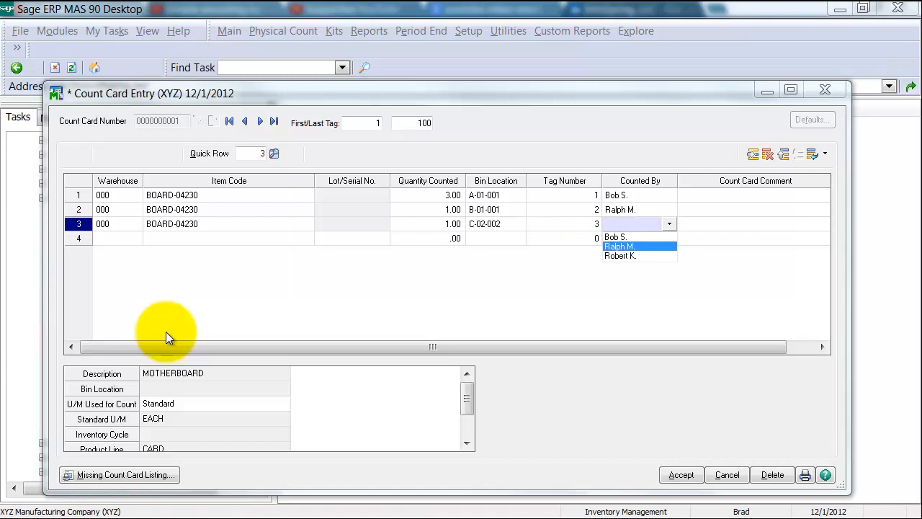
key(Down)
key(Tab)
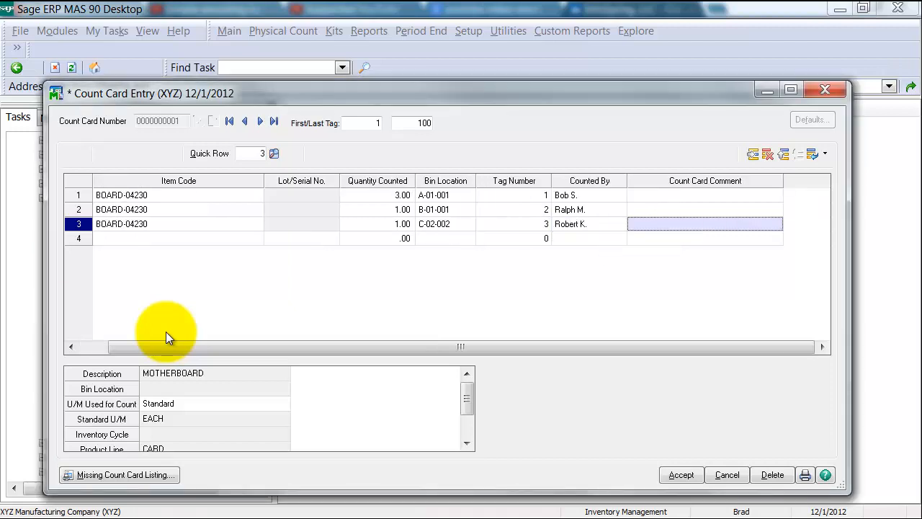
key(Tab)
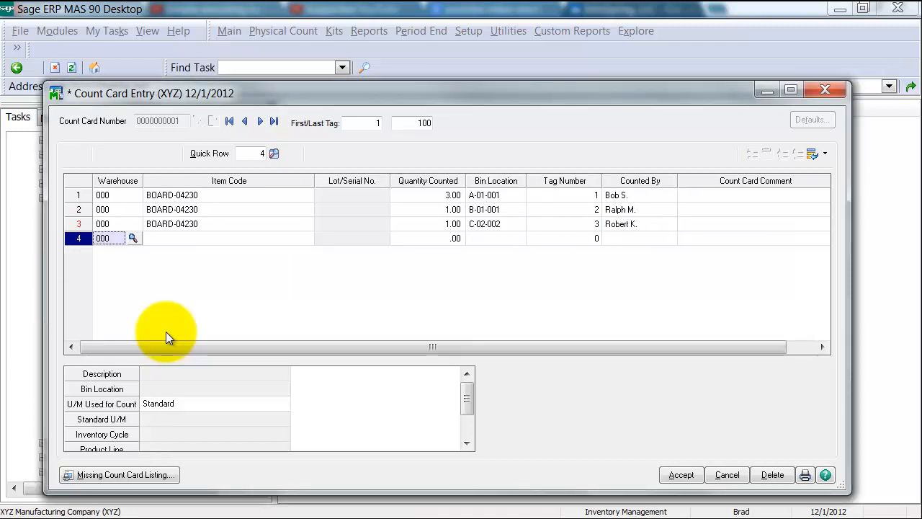
- Try the duplicate tag number 1 on the third count line
key(Up)
key(Tab)
key(Tab)
key(Tab)
key(Tab)
text(1)
key(Tab)
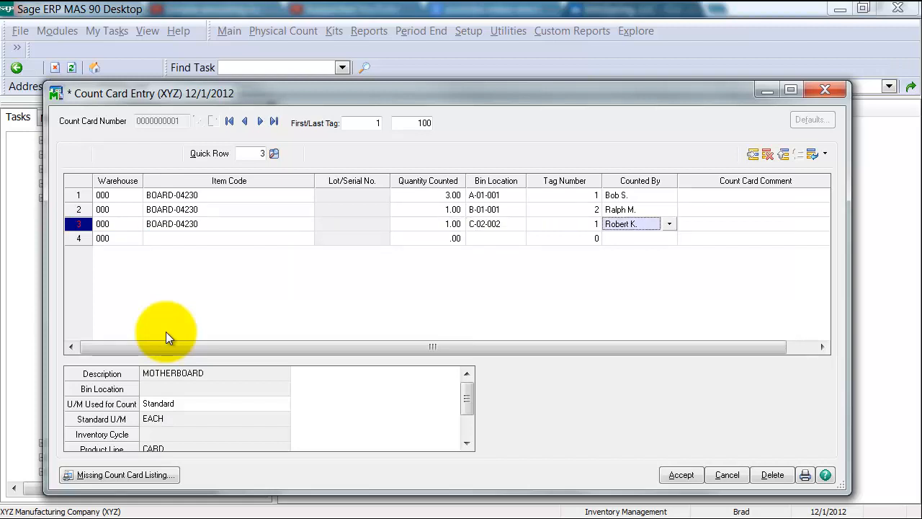
- Set the third line's tag number to 3, accept the count card and close Count Card Entry
key(shift+Tab)
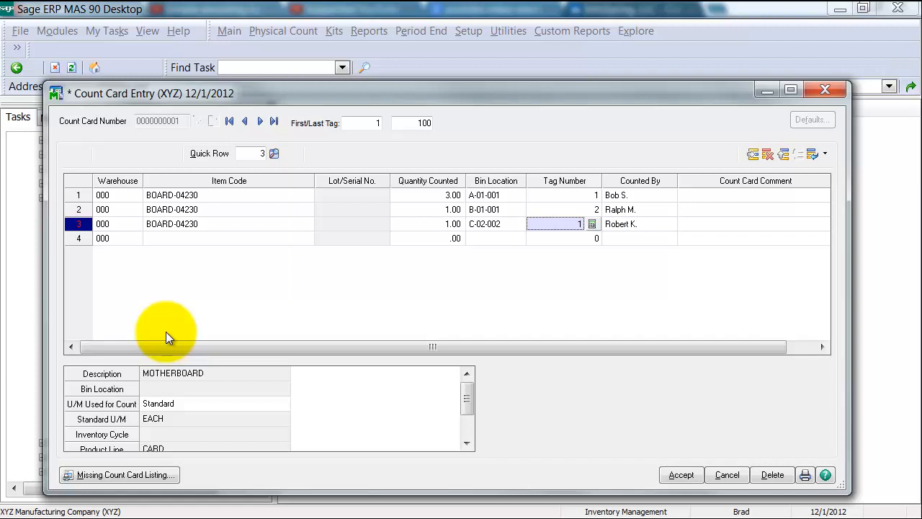
text(3)
key(Tab)
key(Tab)
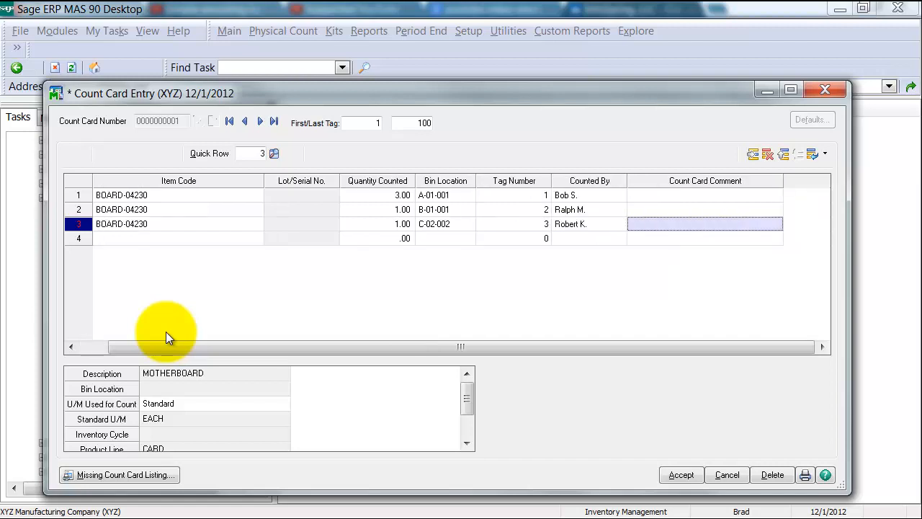
key(Tab)
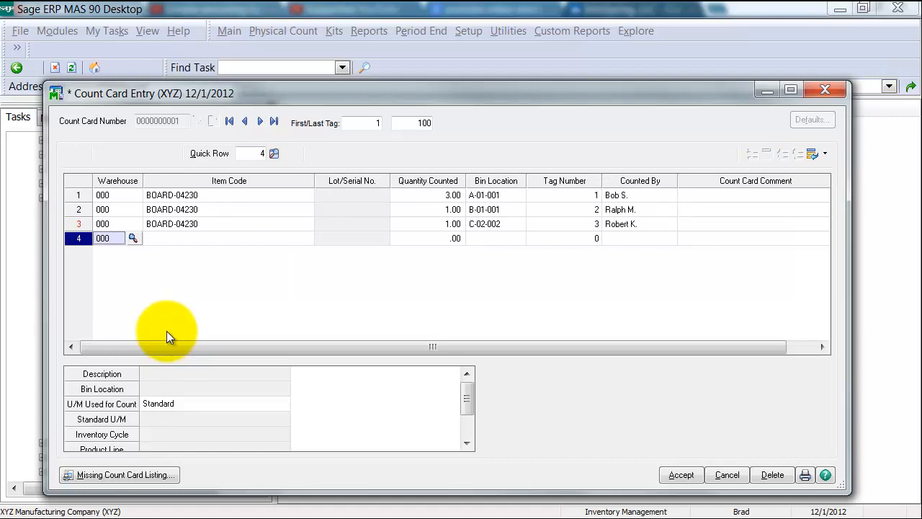
click(682, 476)
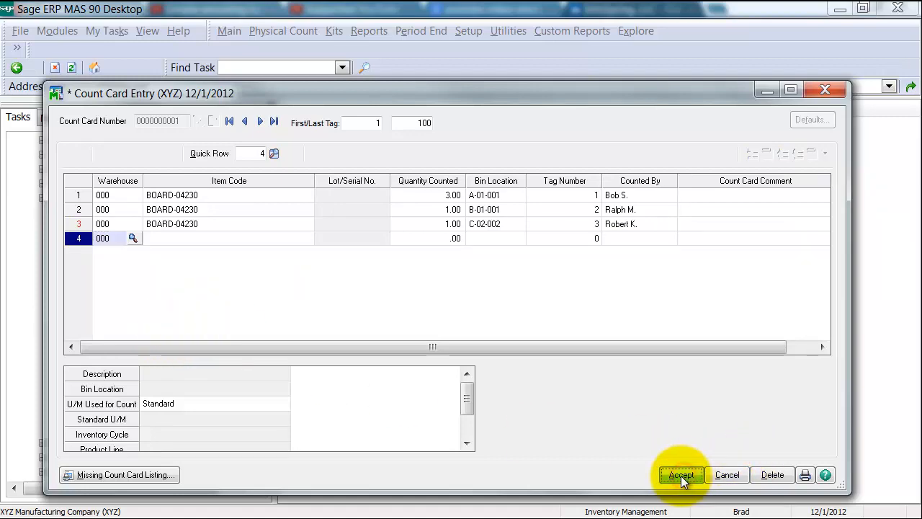
key(Escape)
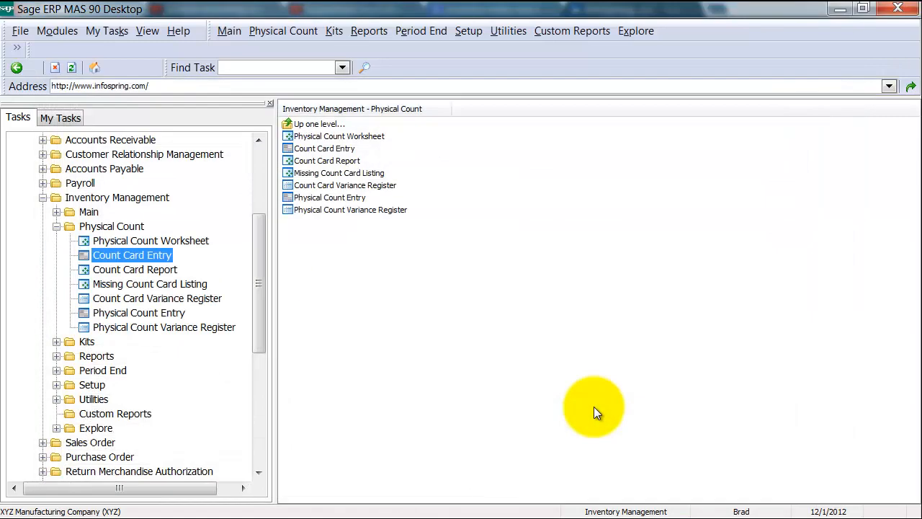